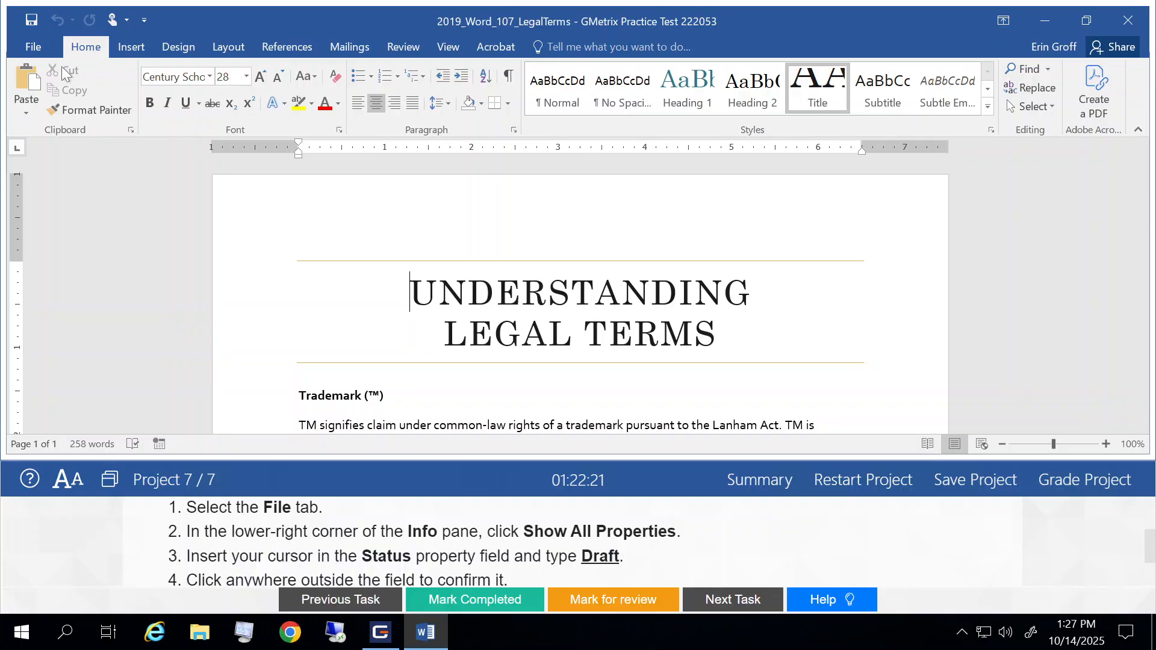
- Display all document properties in the file information for the legal terms document
click(40, 38)
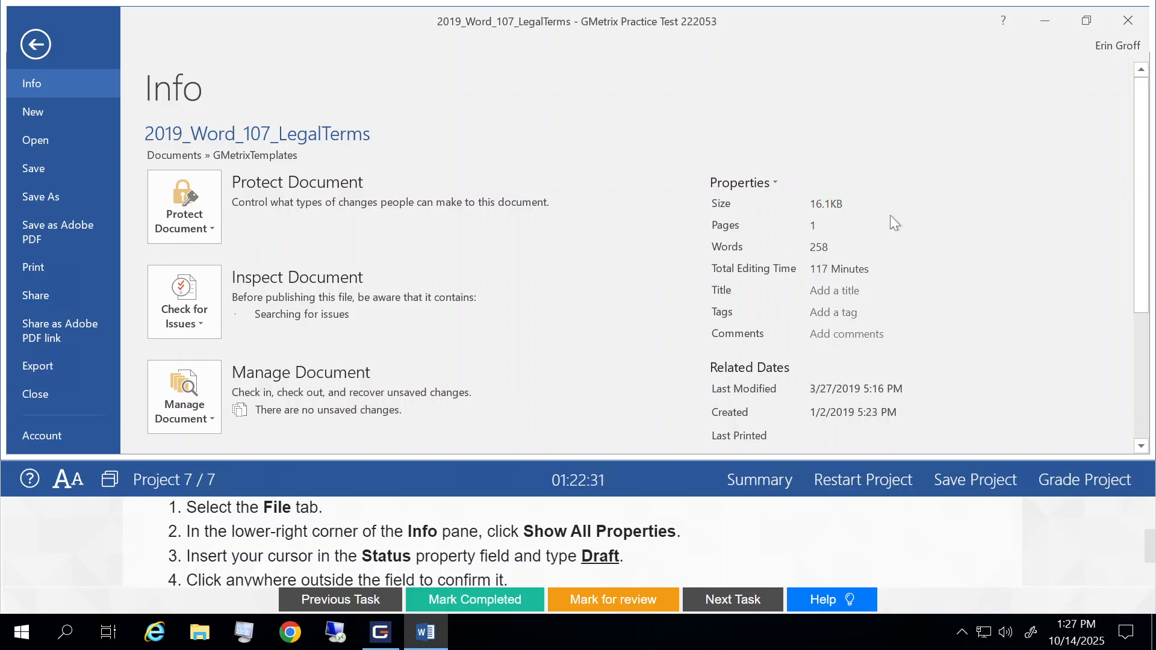
drag(1140, 220, 1133, 370)
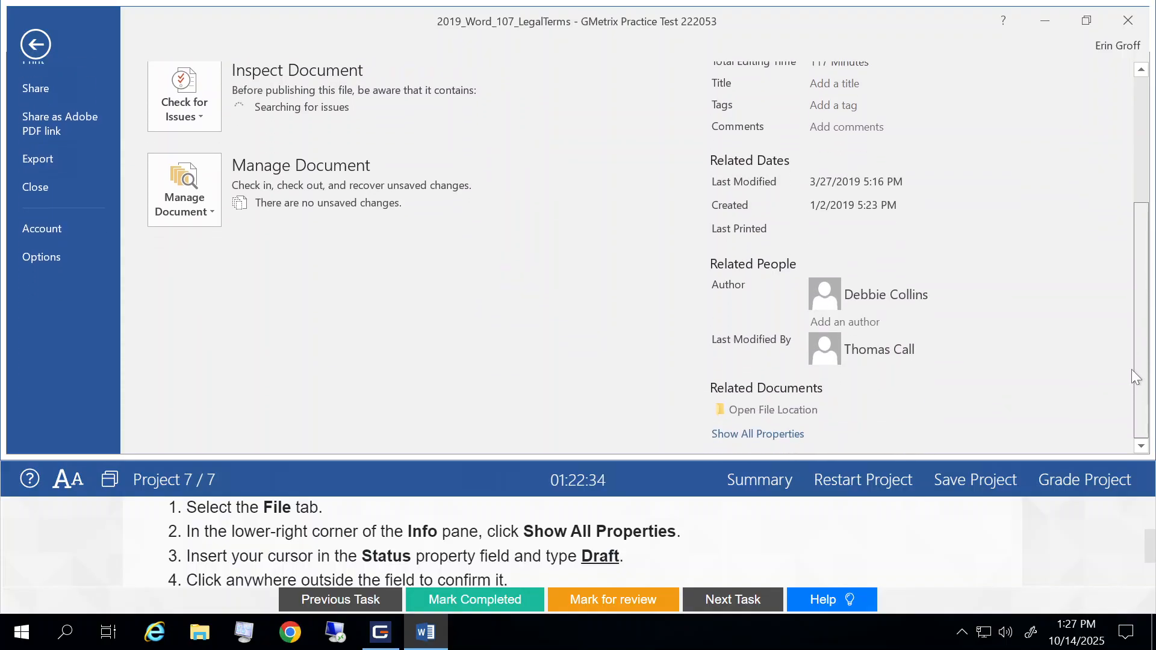
click(732, 437)
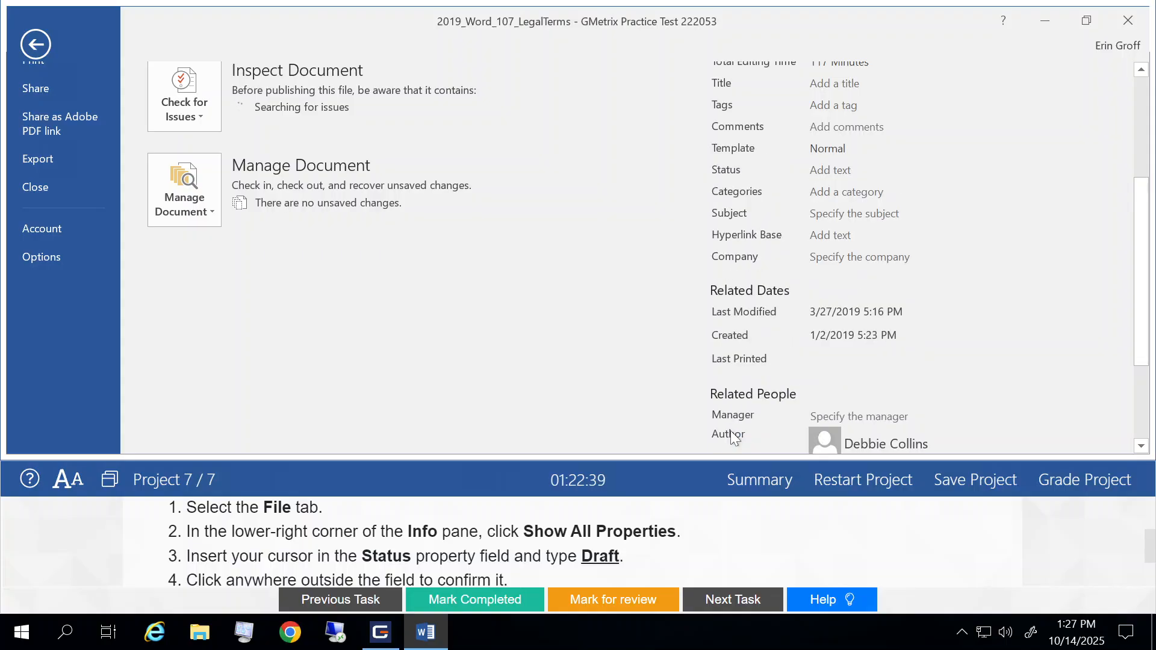
- Set the document's Status property to Draft and return to the document
scroll(959, 339, up, 2)
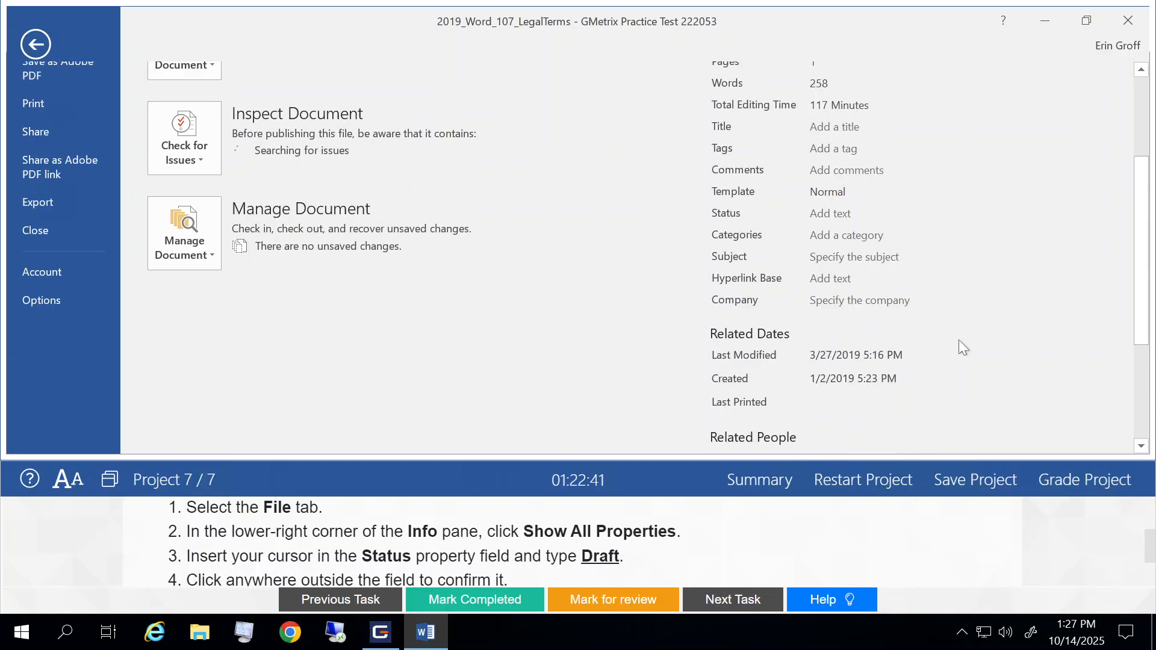
scroll(959, 340, down, 4)
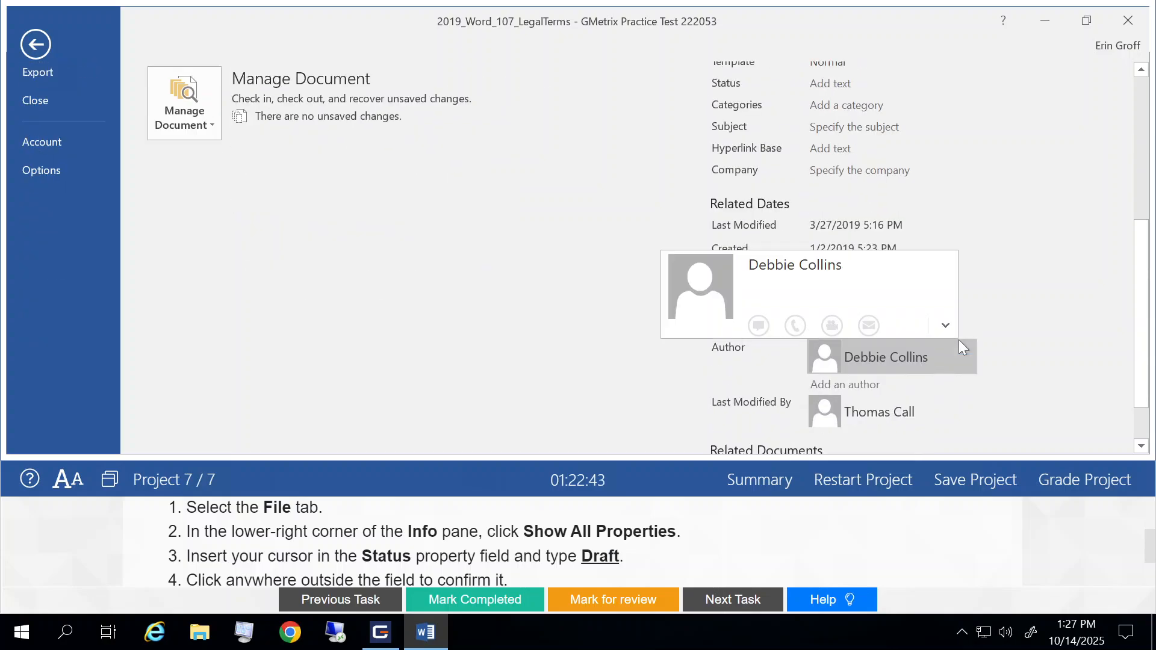
scroll(959, 340, up, 5)
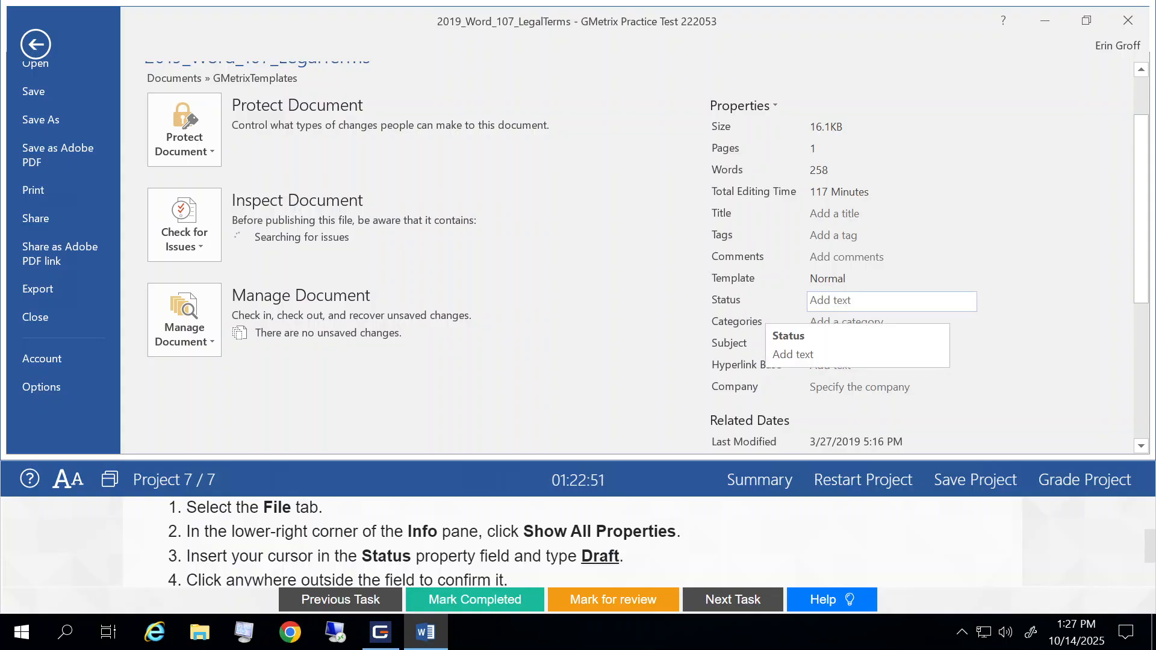
click(857, 301)
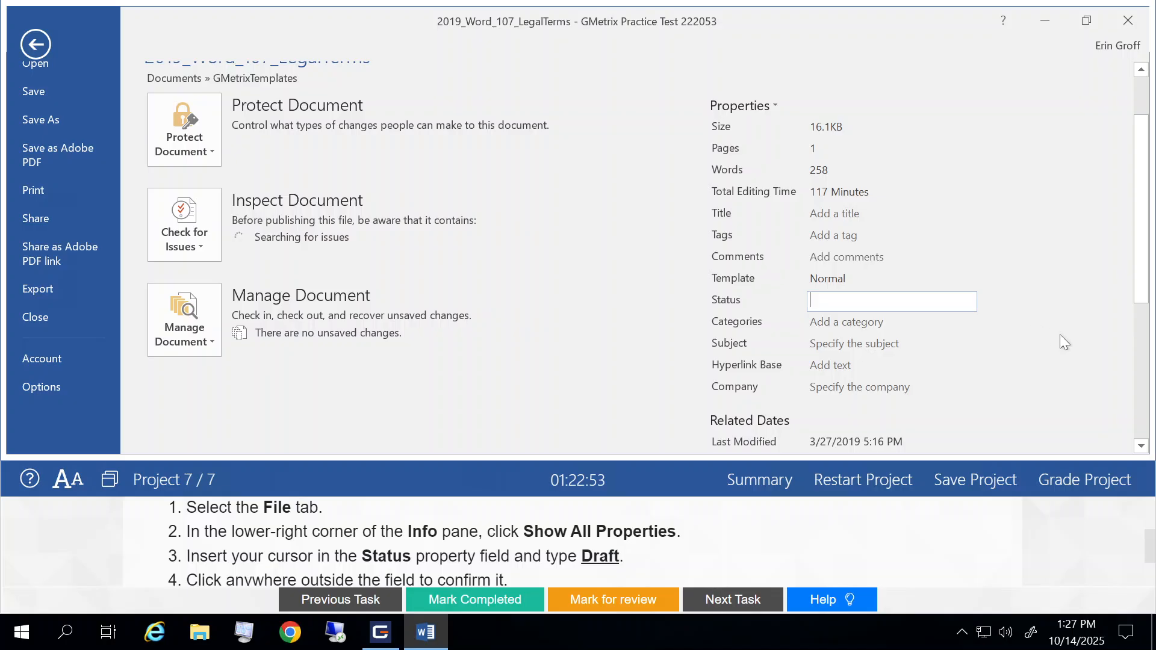
text(Draft)
click(649, 355)
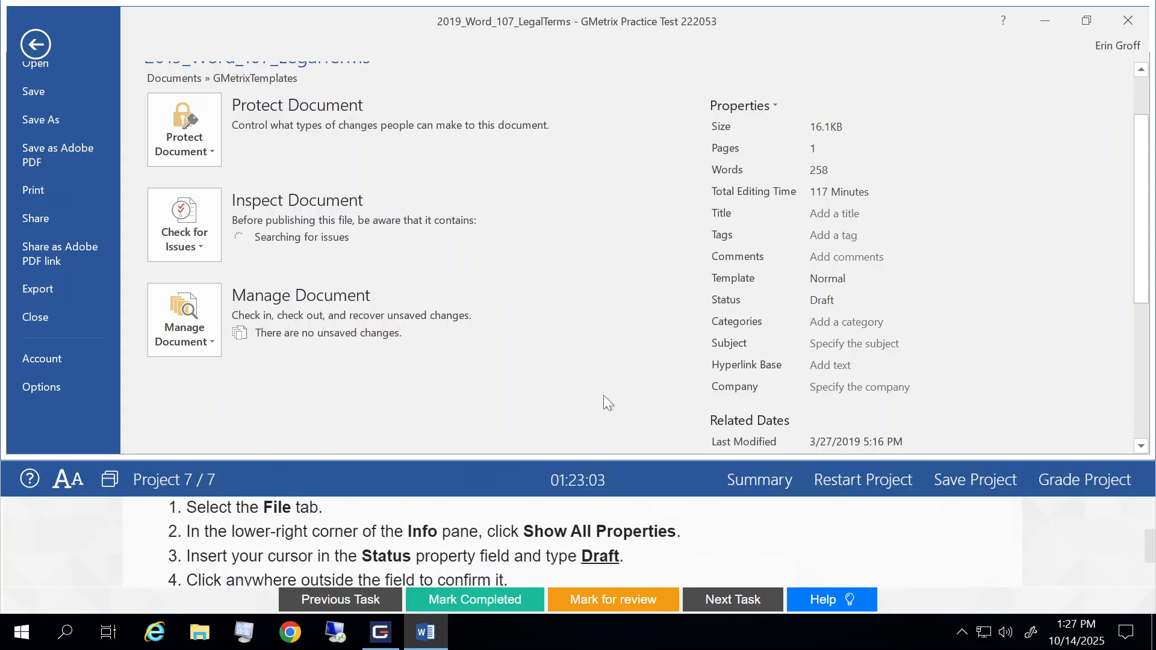
click(33, 45)
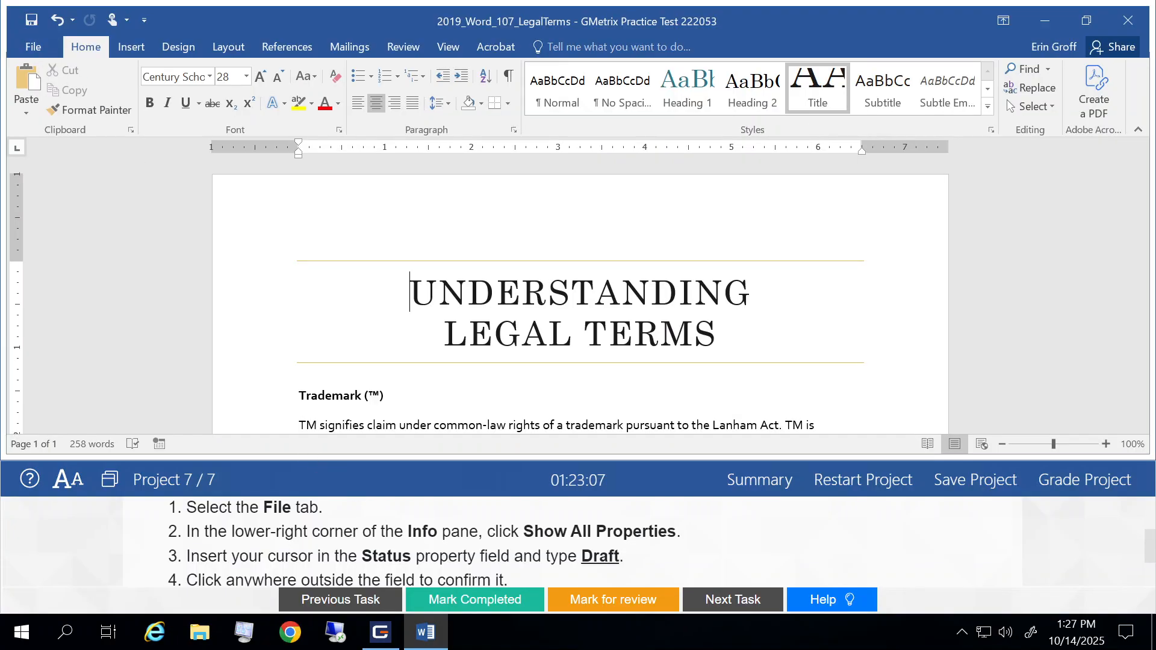
- Mark Task 1 as completed and go to Task 2
click(449, 600)
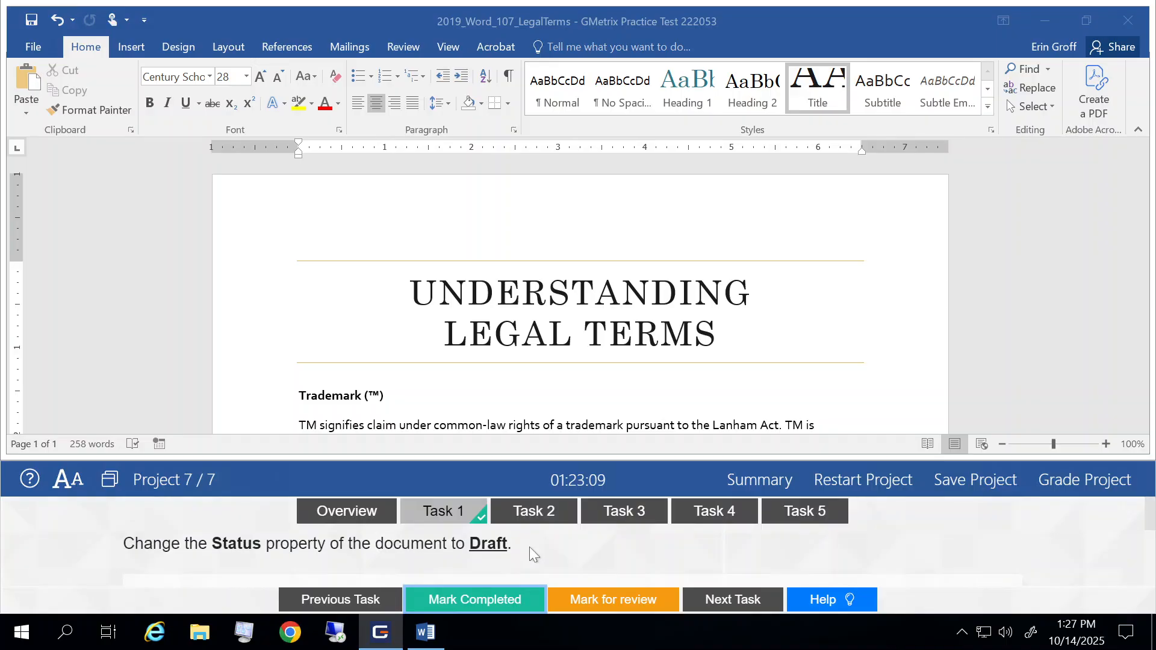
click(743, 607)
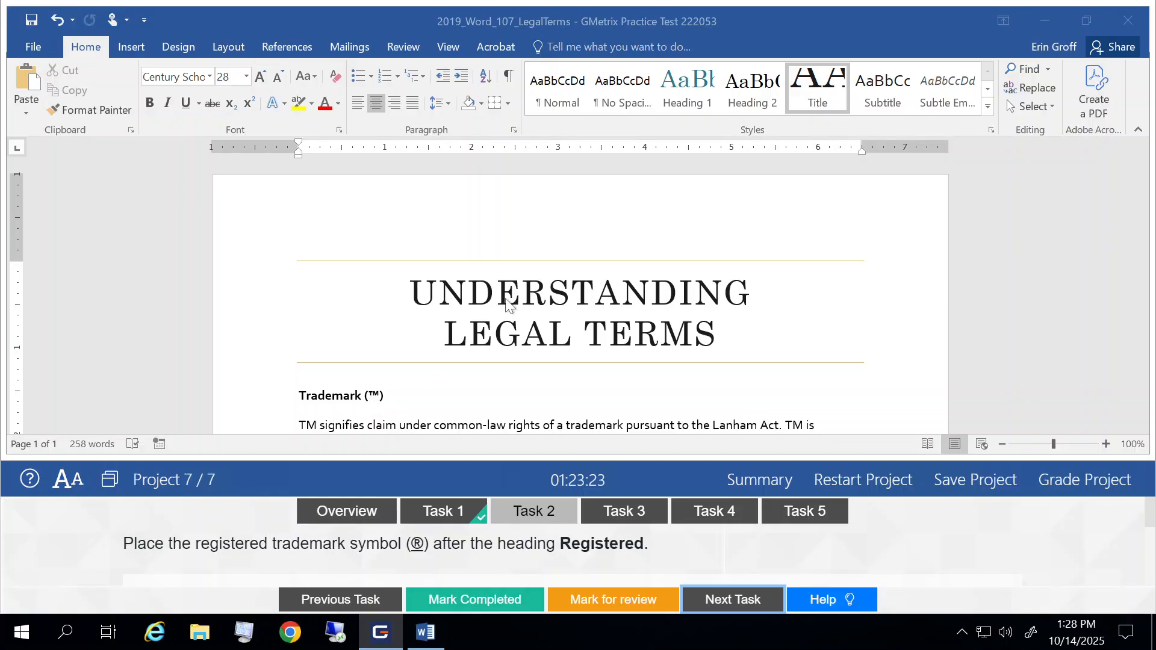
- Add the Registered Sign symbol in parentheses, (®), after the heading Registered, separated by a space
scroll(506, 304, down, 5)
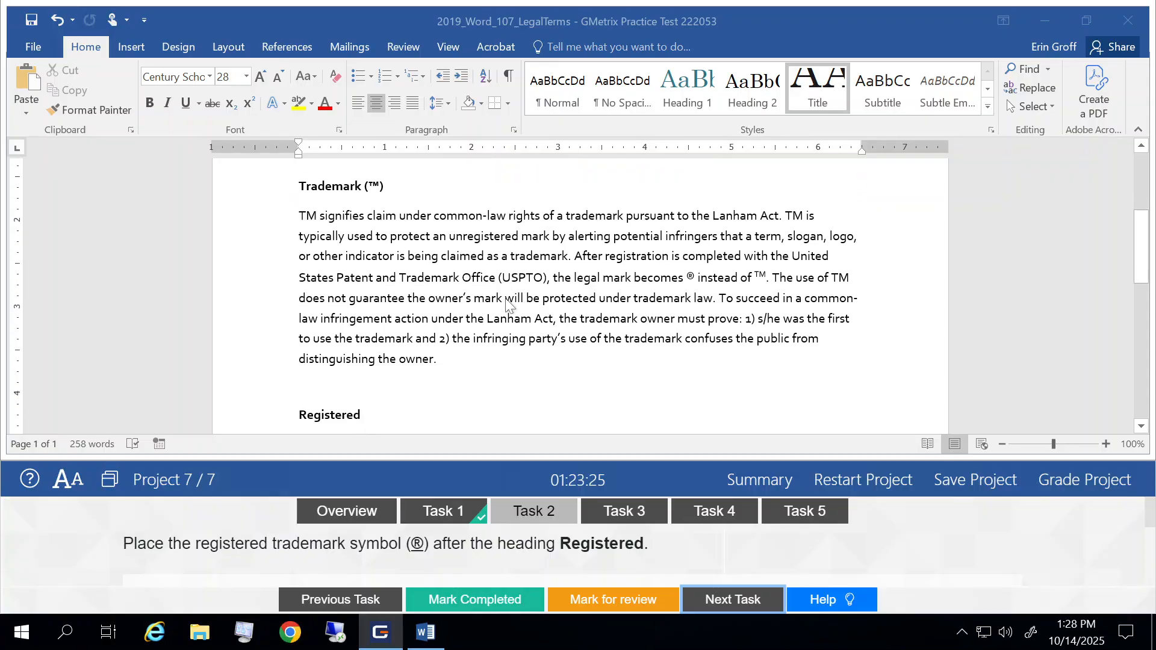
scroll(506, 301, down, 1)
scroll(506, 301, up, 1)
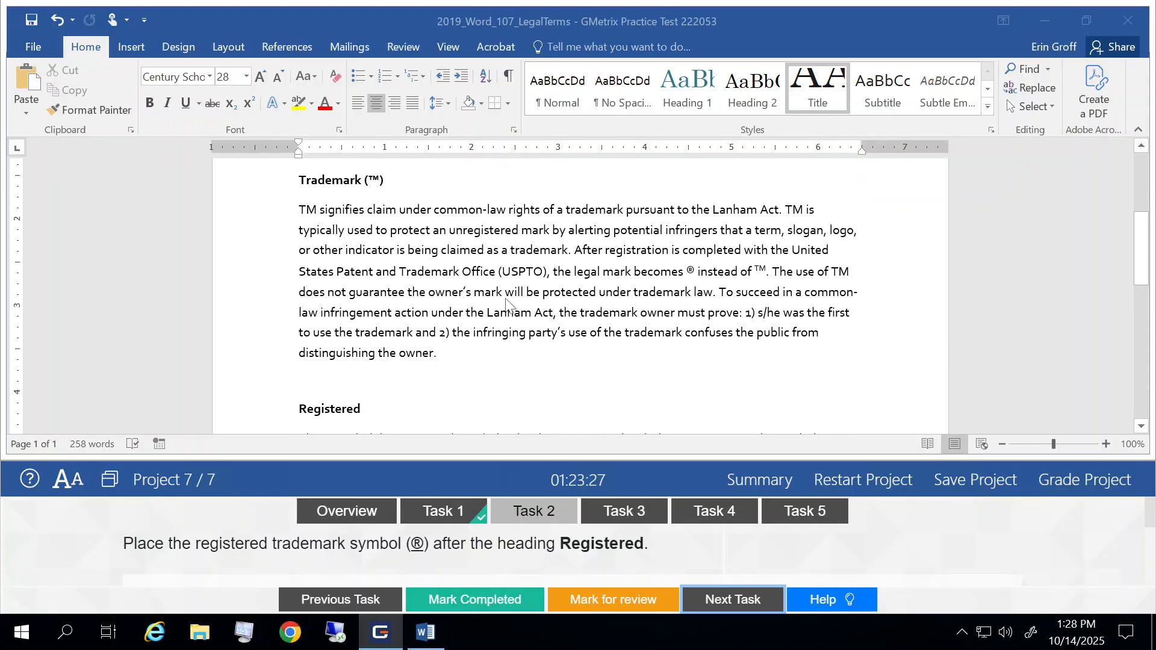
scroll(506, 306, down, 1)
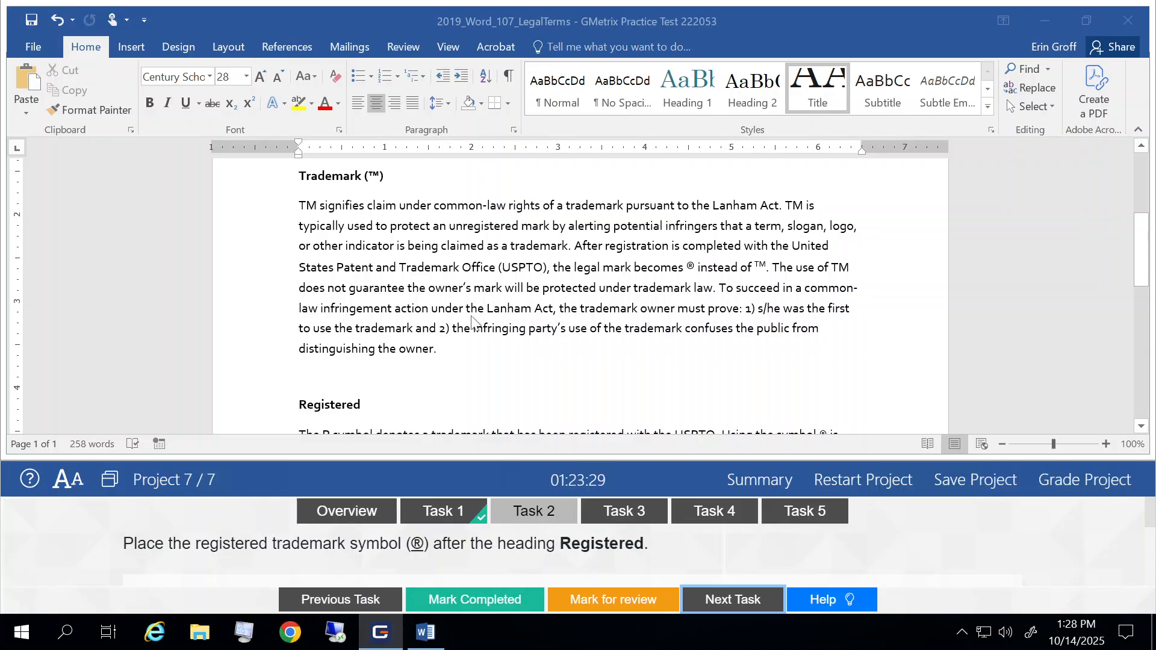
click(367, 403)
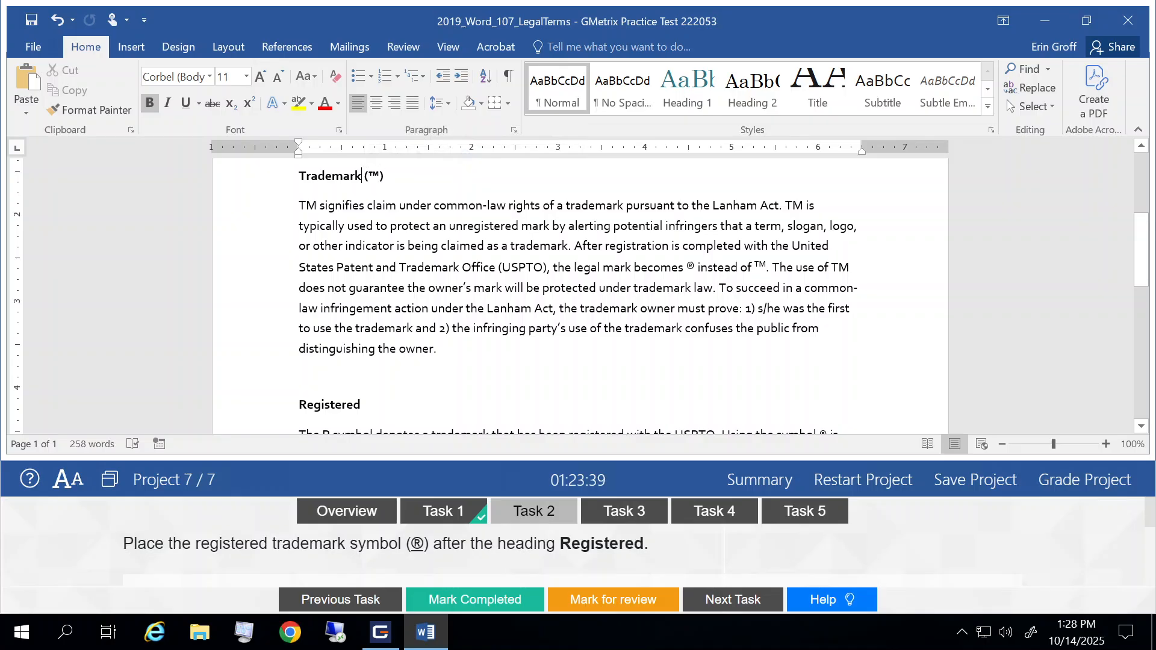
click(363, 405)
key(ctrl+z)
text(()
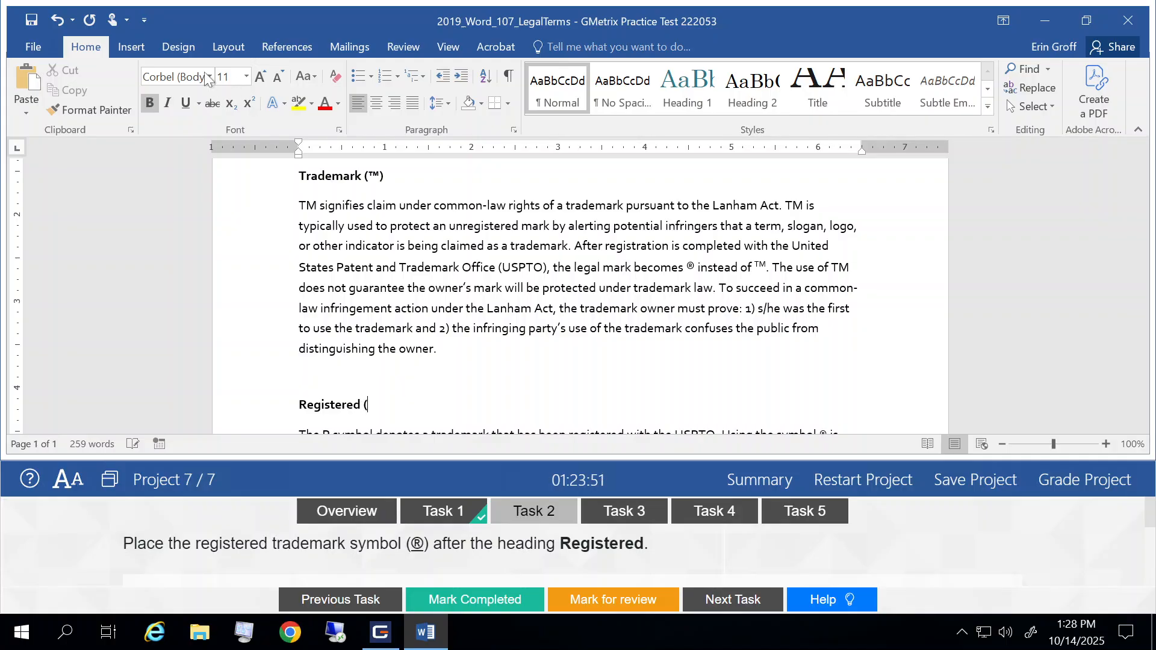
click(130, 47)
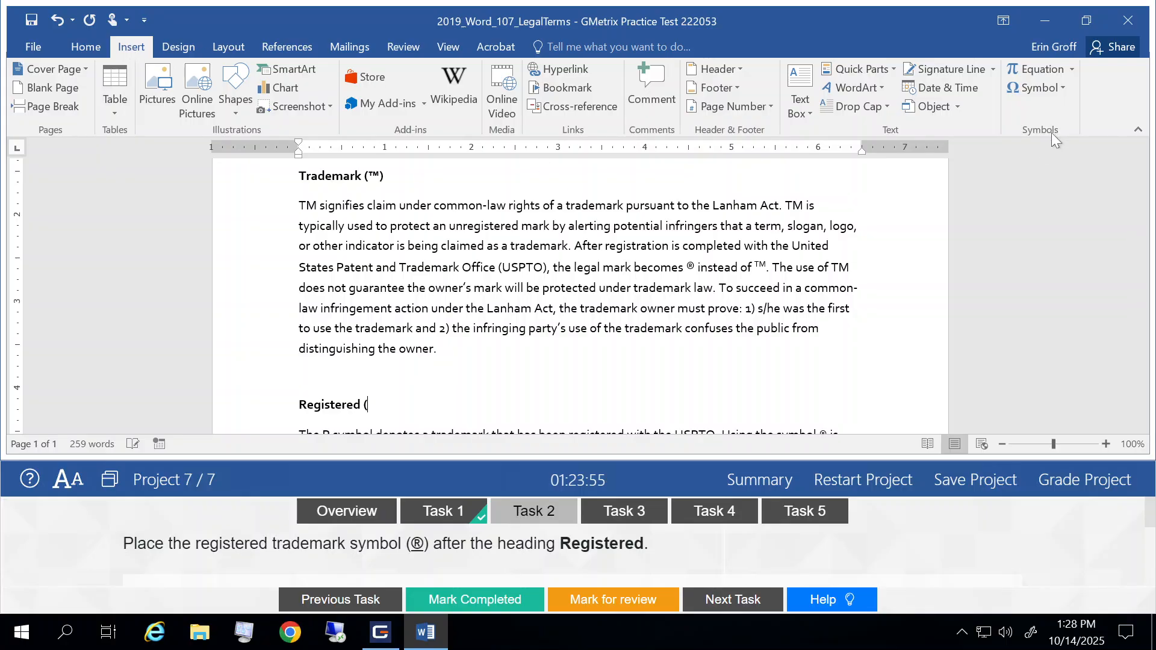
click(1064, 88)
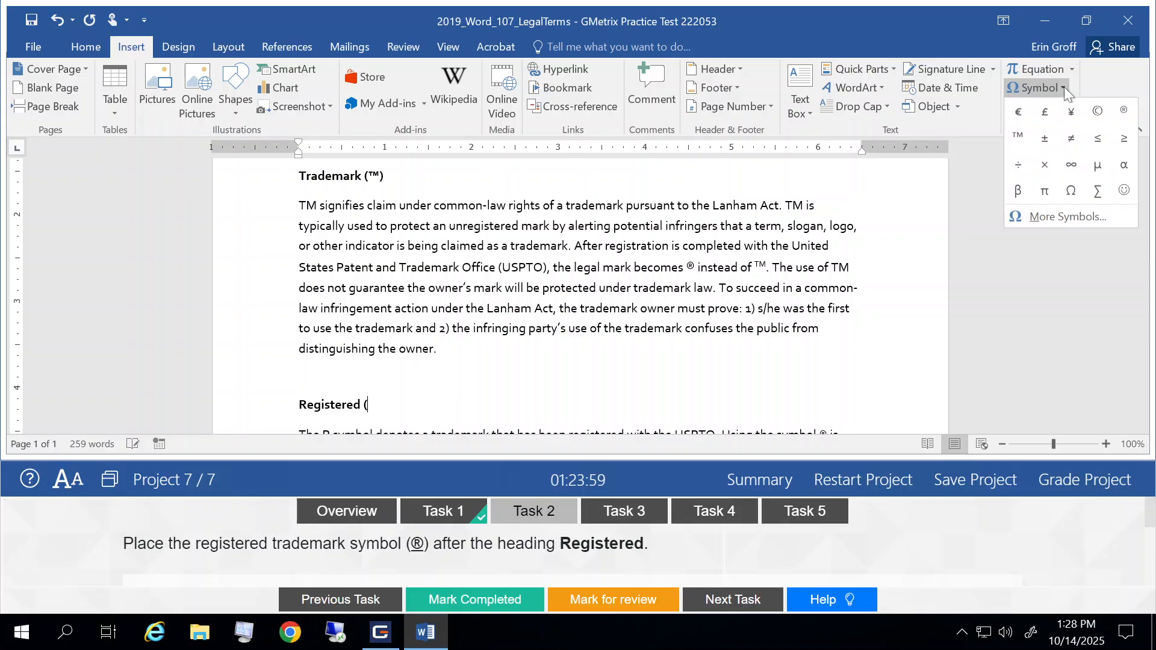
click(1124, 113)
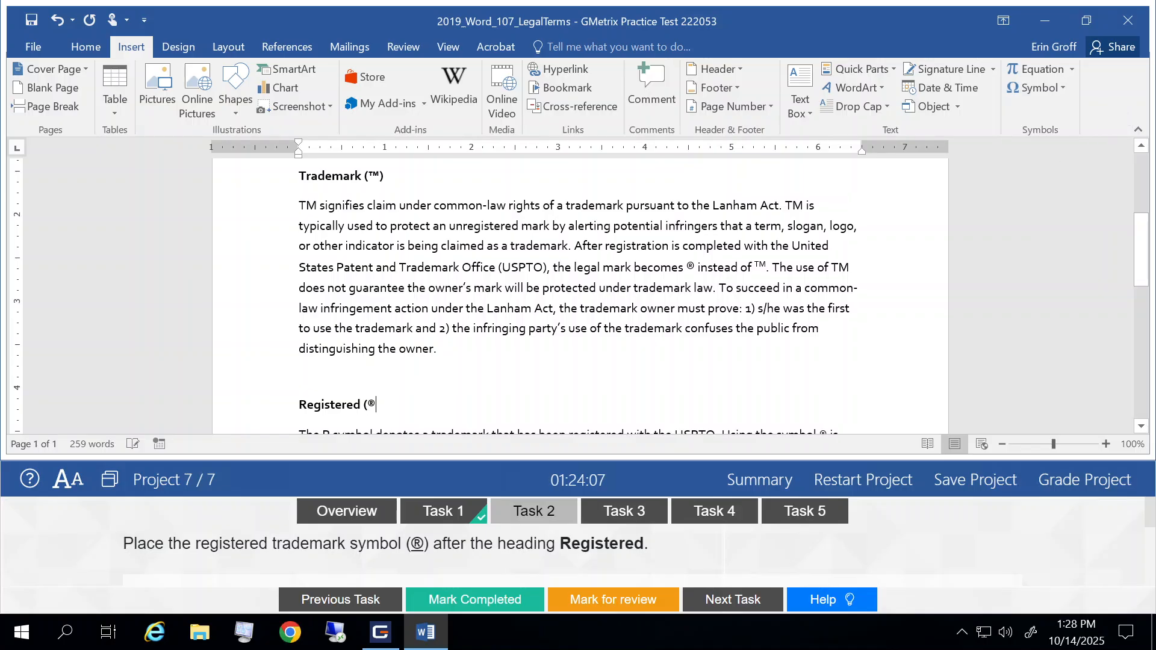
text())
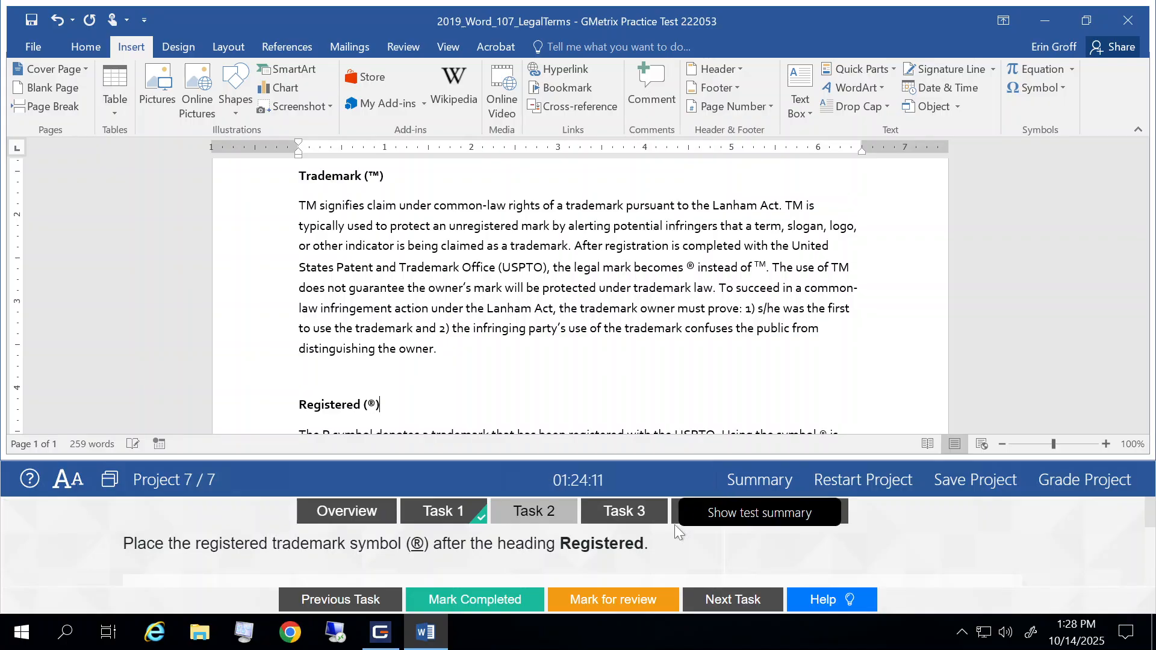
- Mark Task 2 as completed and go to Task 3
click(459, 606)
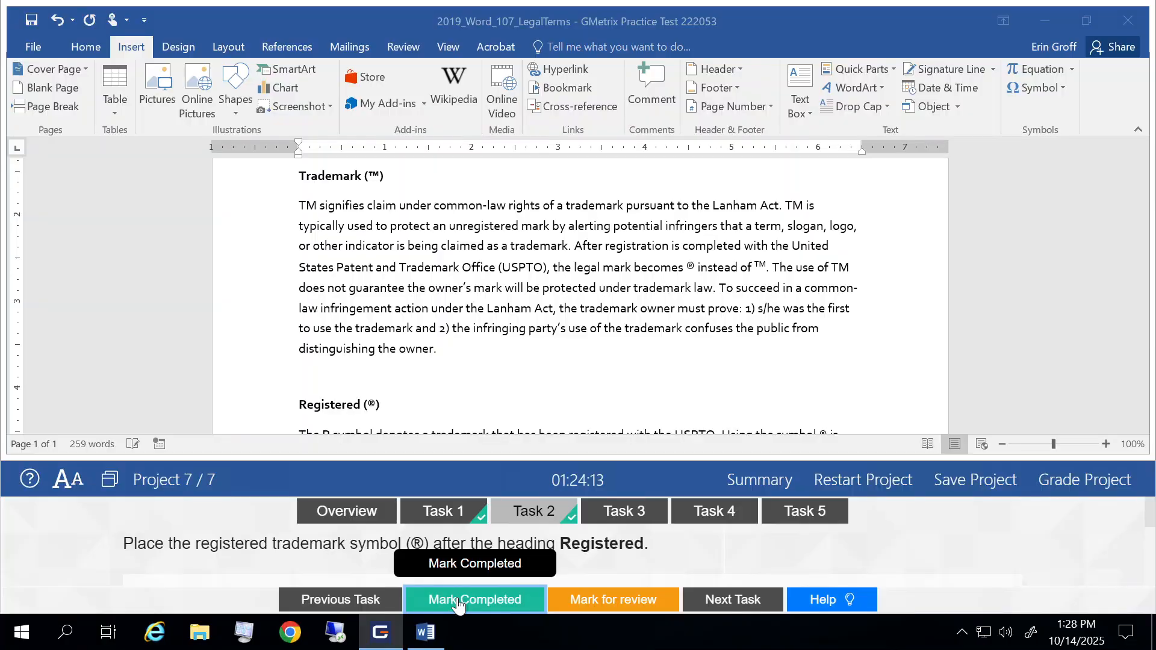
click(735, 601)
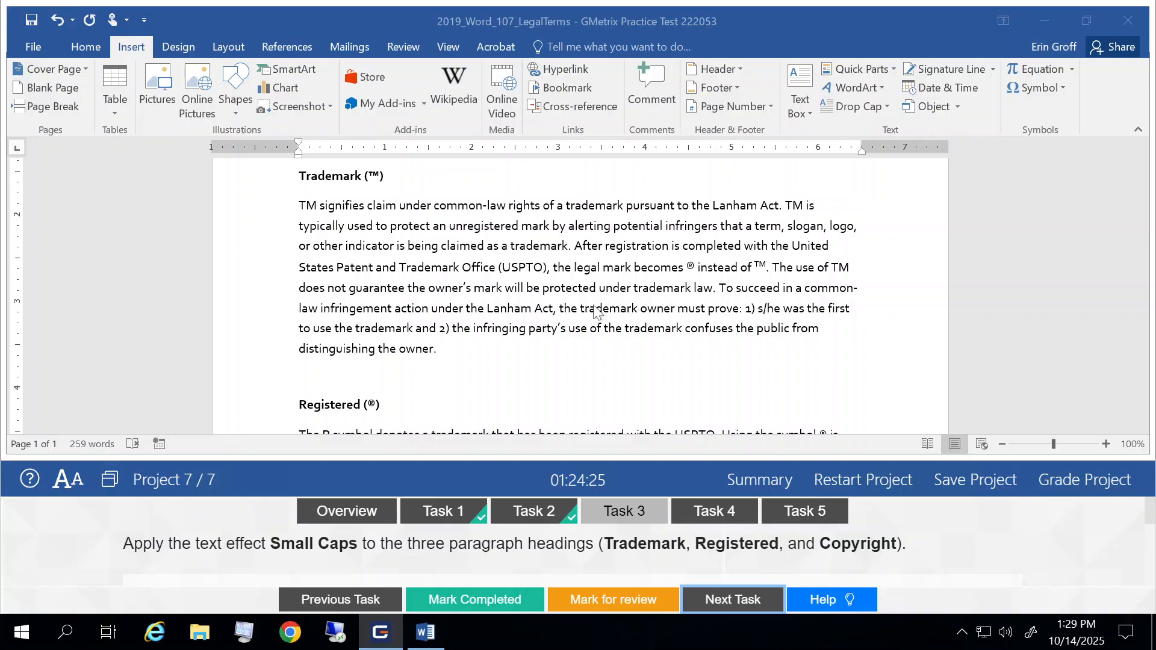
scroll(597, 311, up, 3)
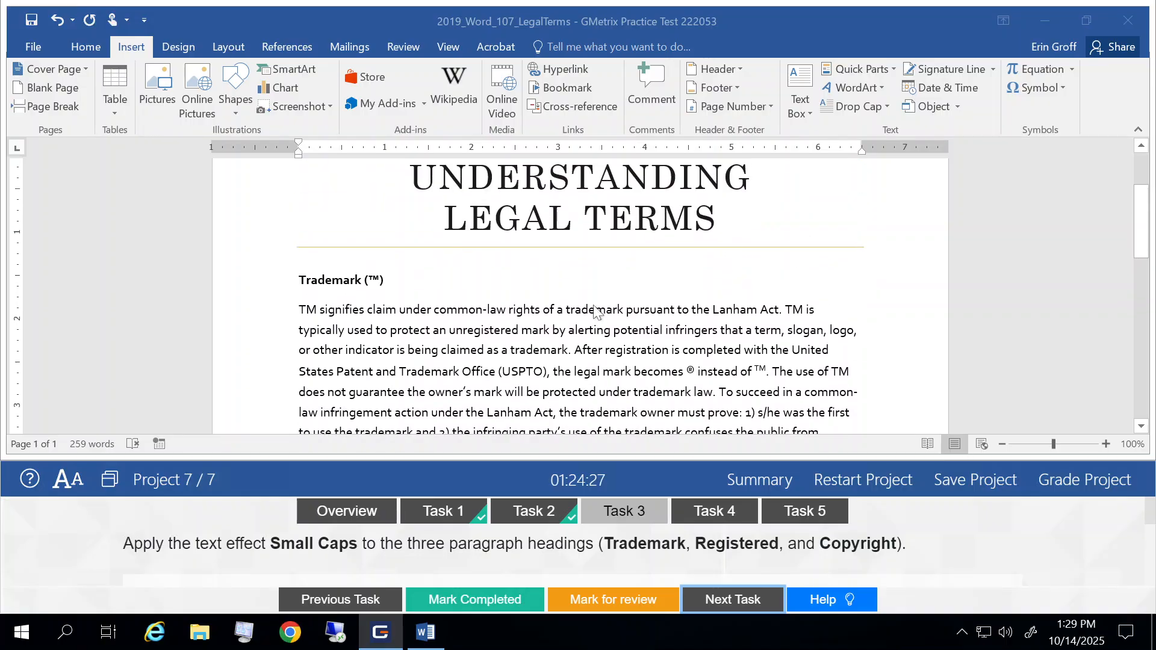
click(217, 288)
click(217, 288)
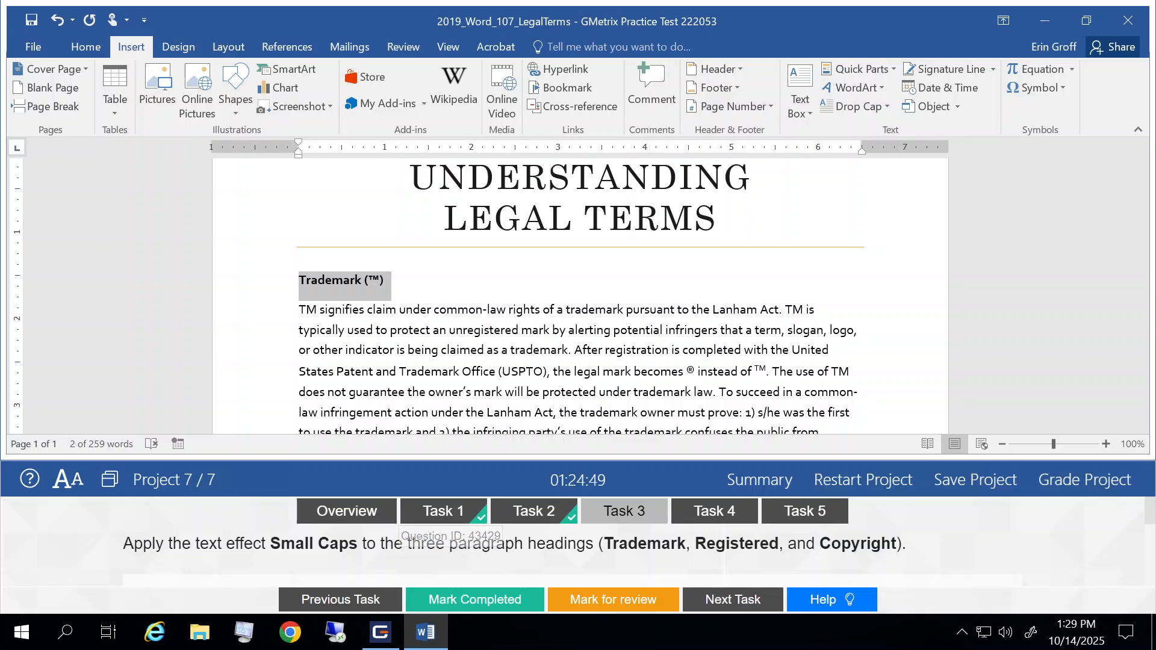
scroll(578, 530, down, 3)
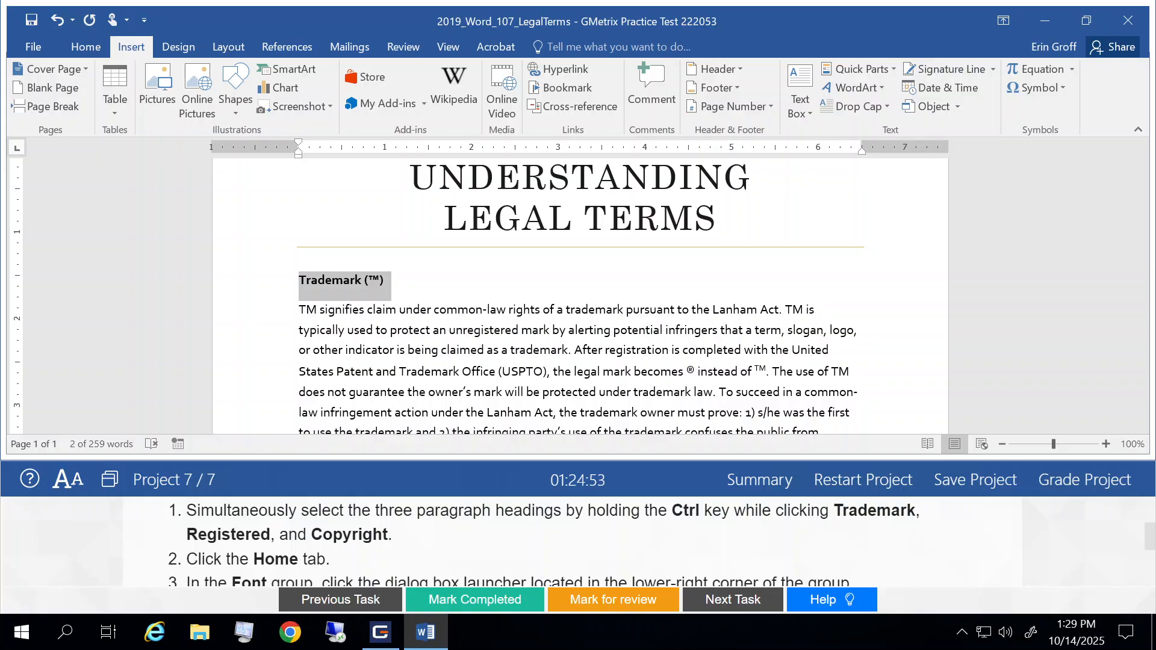
scroll(578, 542, down, 1)
scroll(578, 542, up, 1)
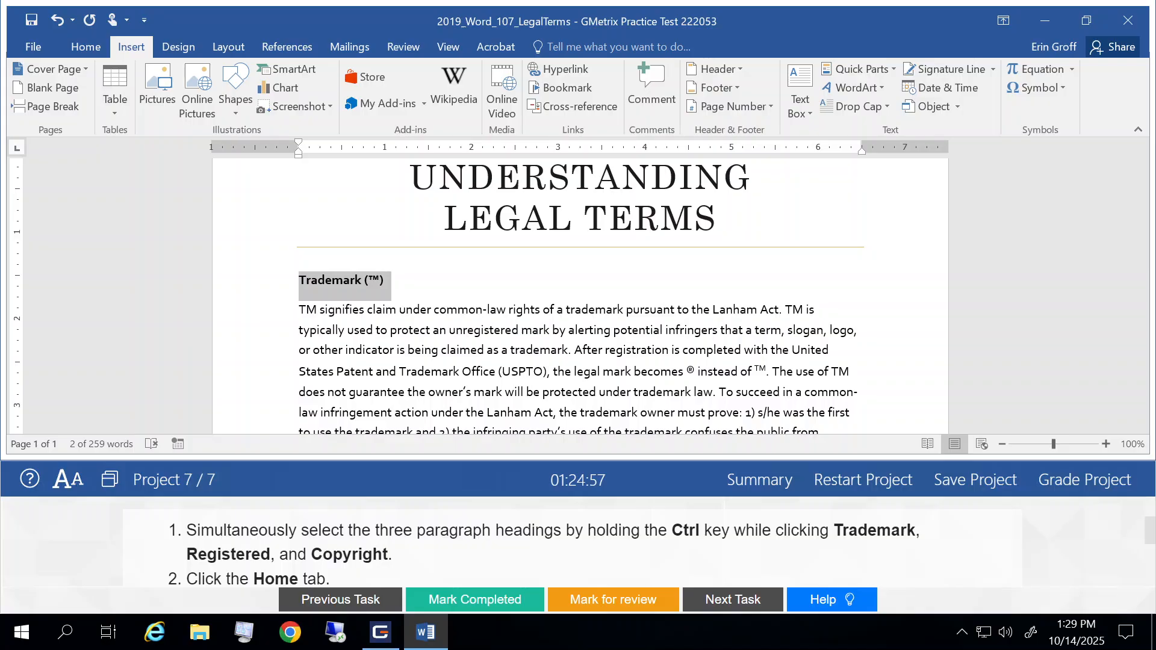
click(407, 371)
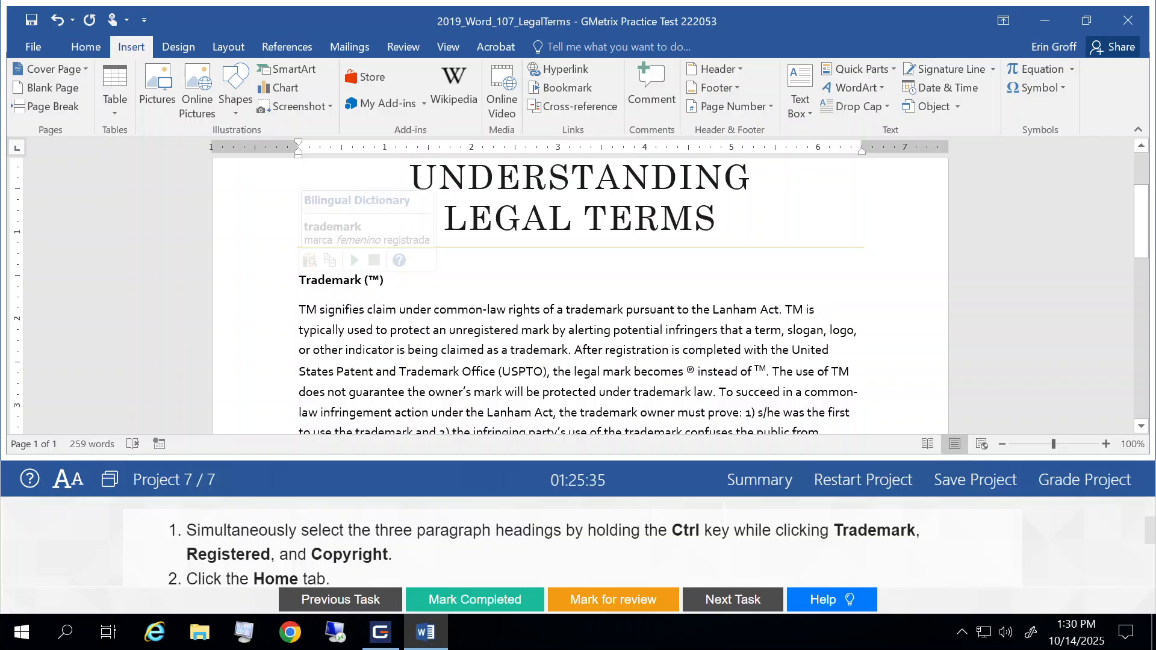
- Apply the Small caps font effect to the word Trademark in the first paragraph heading
double_click(332, 281)
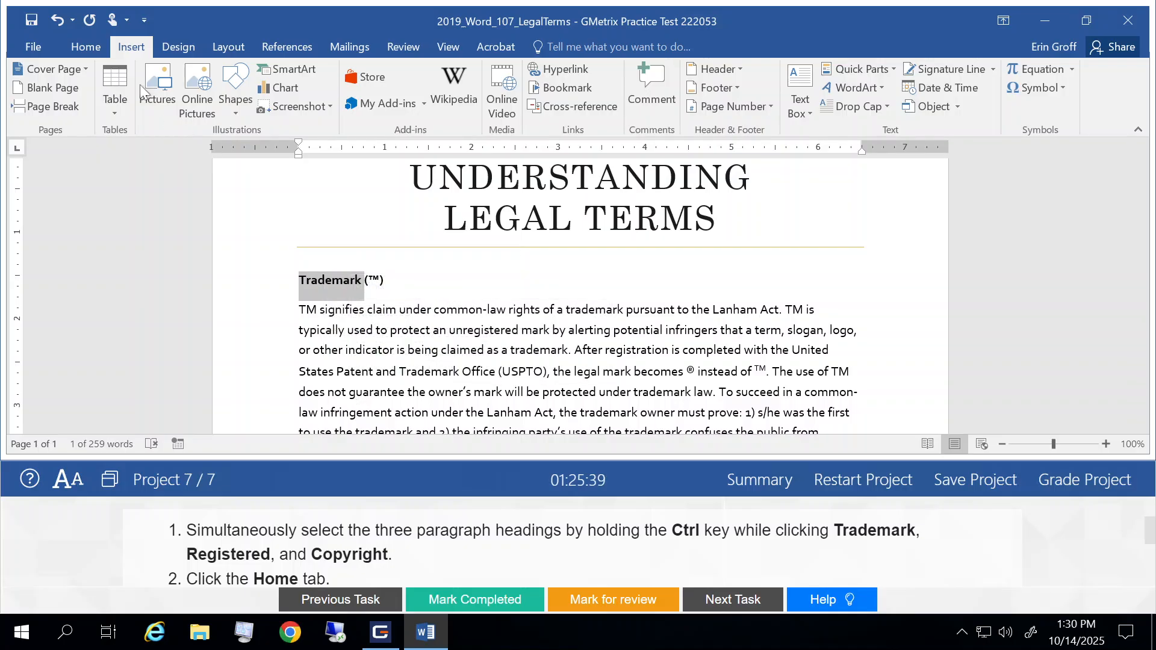
click(84, 48)
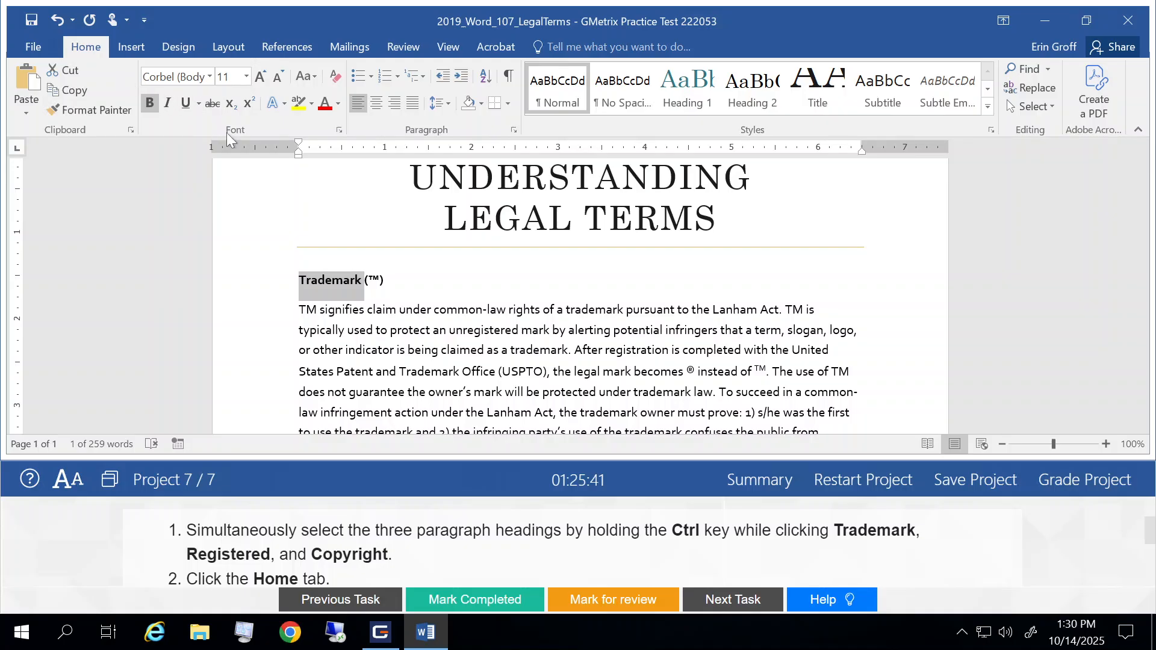
click(339, 132)
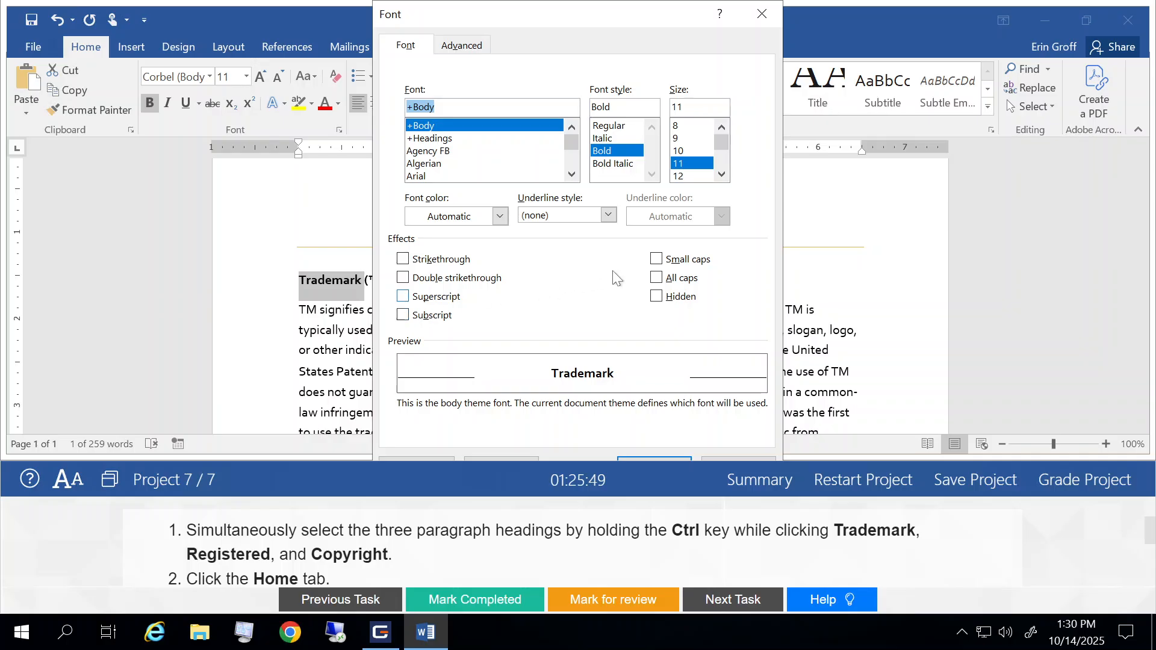
click(659, 267)
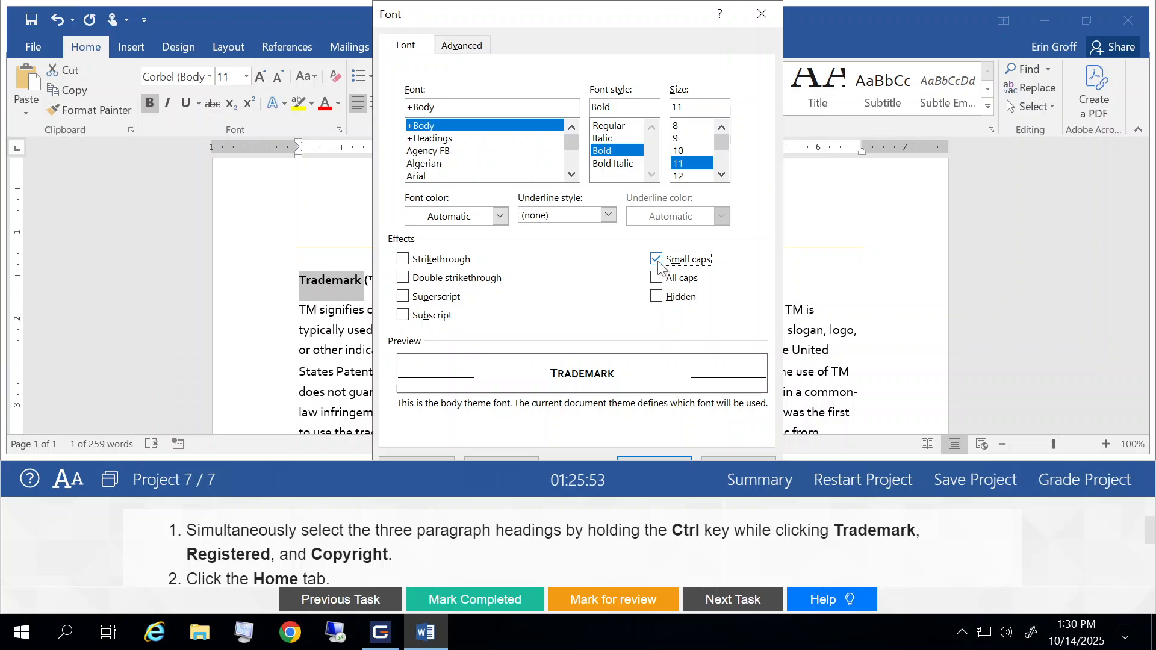
click(674, 459)
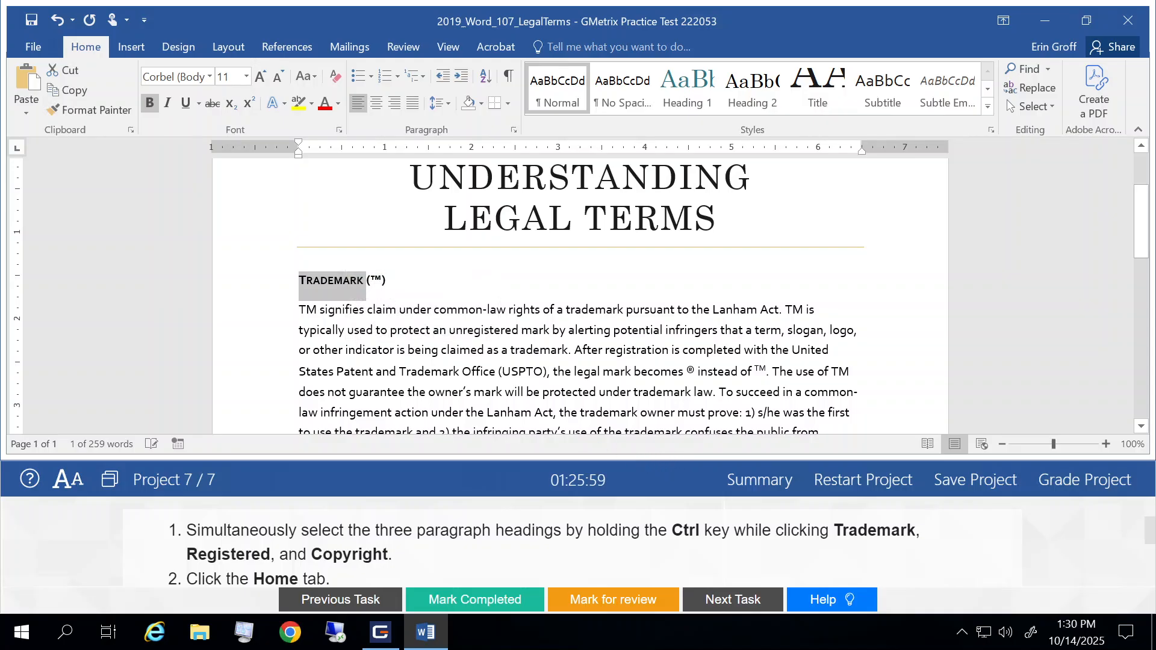
click(356, 350)
- Apply the Small caps font effect to the words Registered and Copyright in the other two paragraph headings
scroll(355, 350, down, 3)
scroll(579, 295, down, 5)
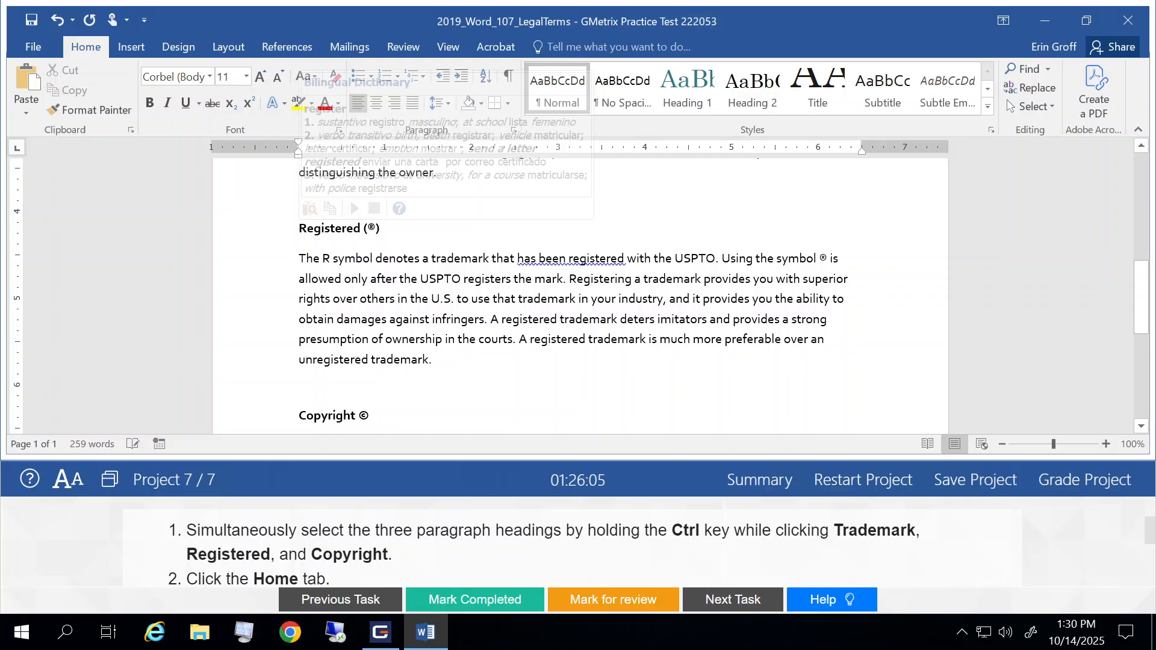
double_click(327, 227)
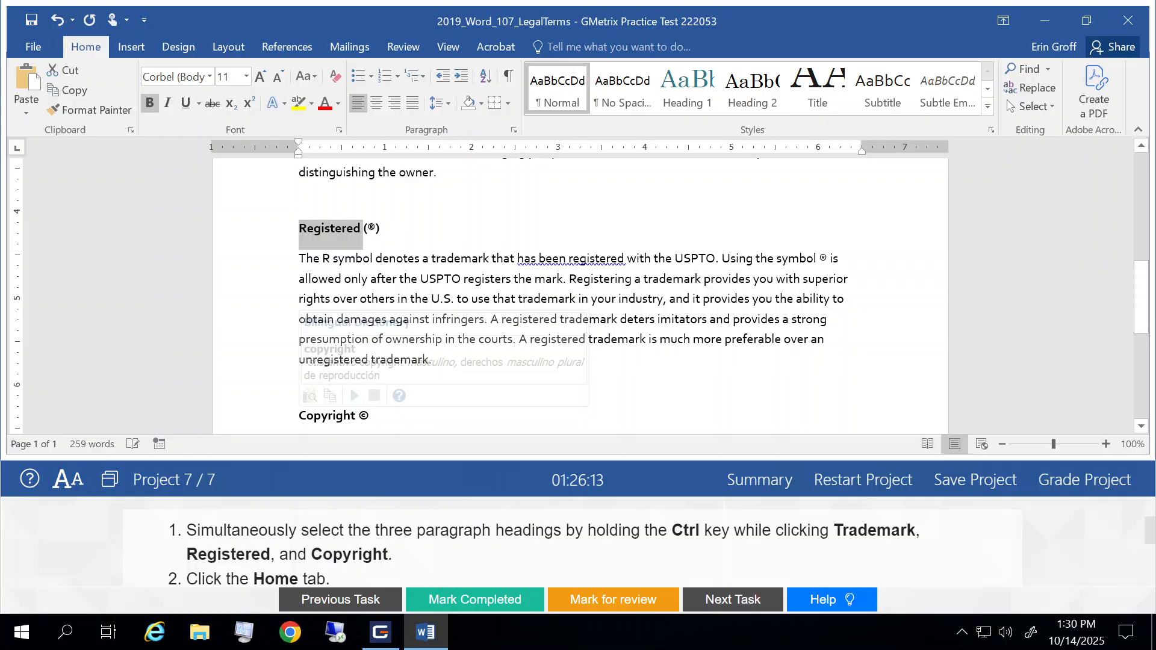
ctrl+click(324, 420)
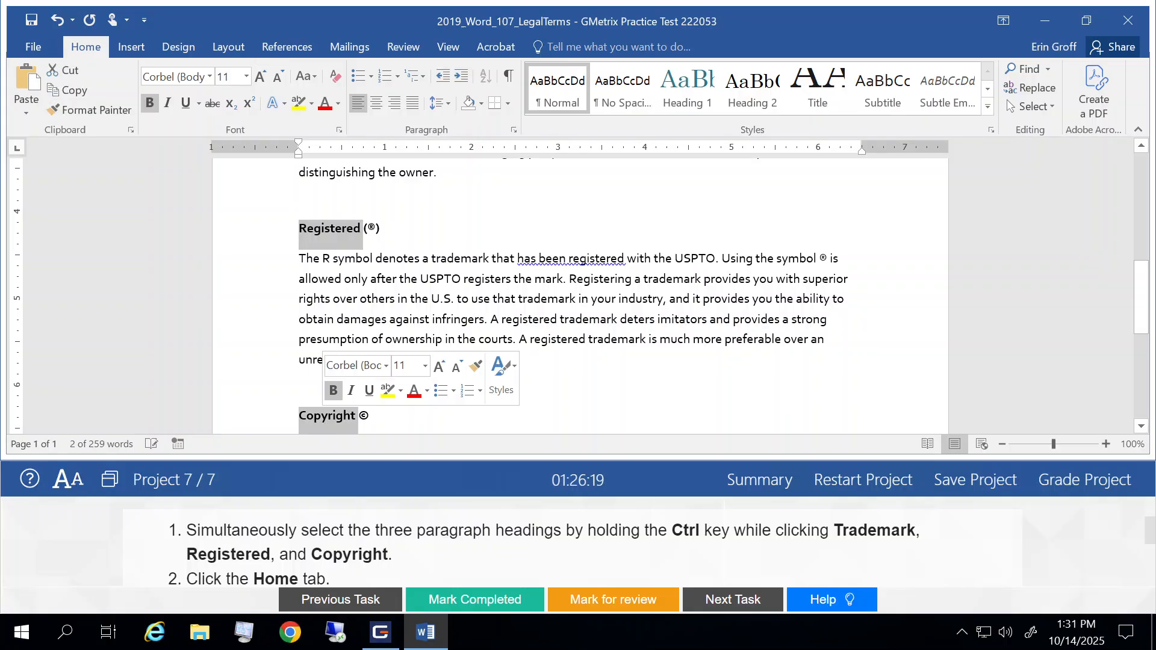
click(339, 129)
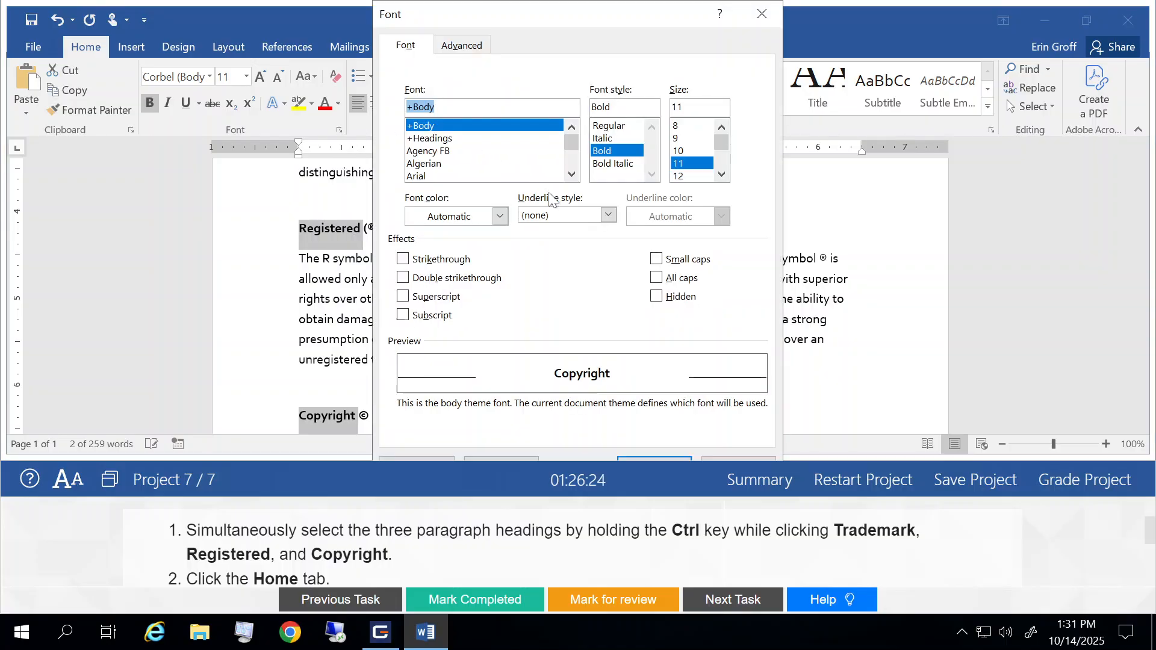
click(656, 259)
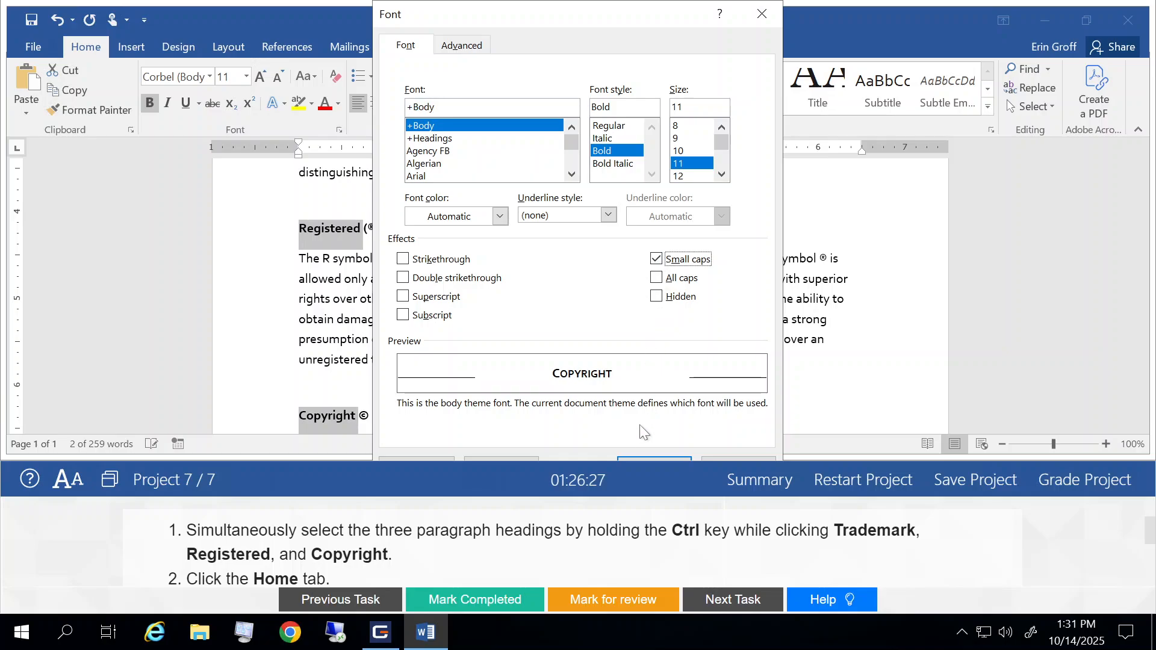
click(654, 457)
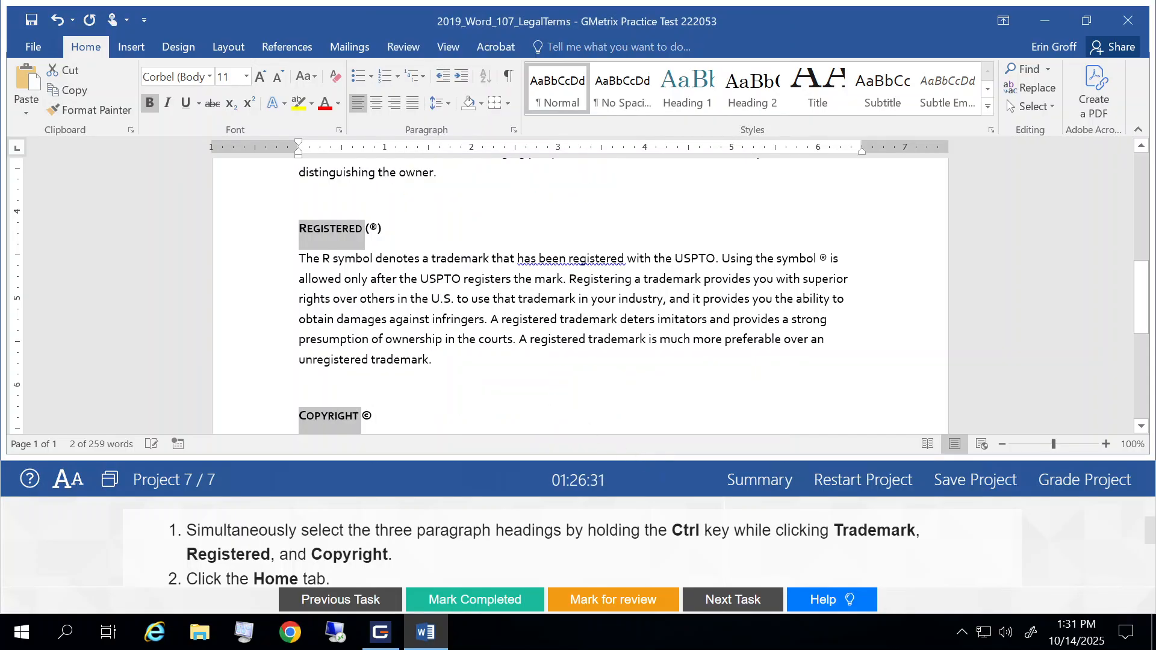
click(491, 298)
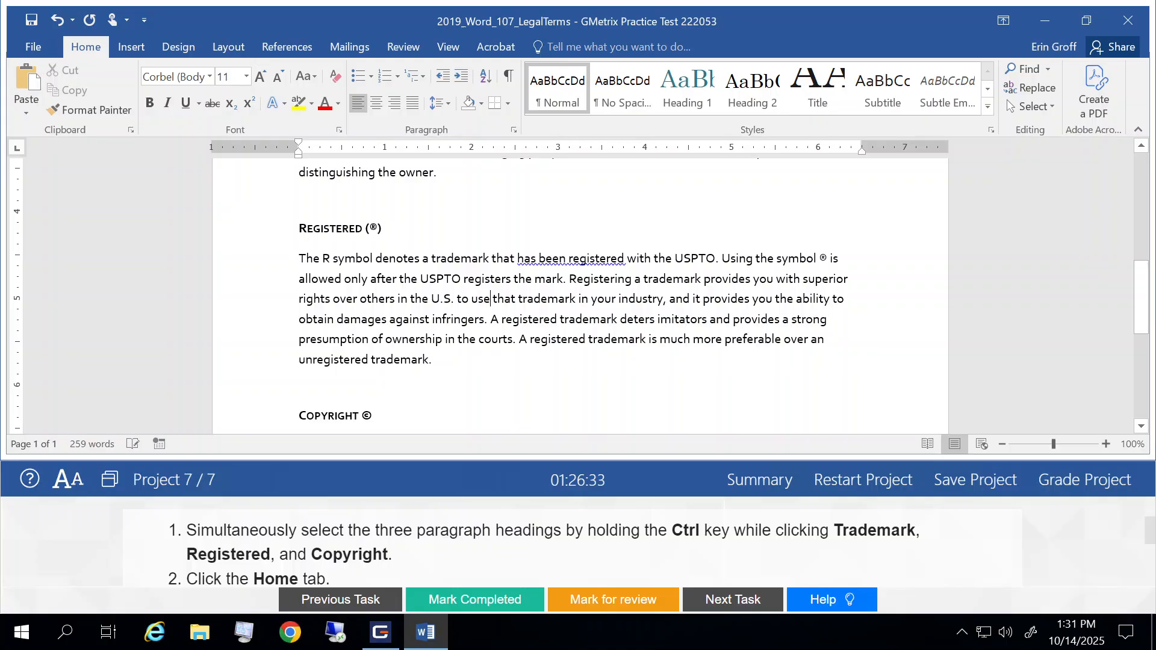
- Mark Task 3 as completed and go to the instructions for Task 4
click(499, 598)
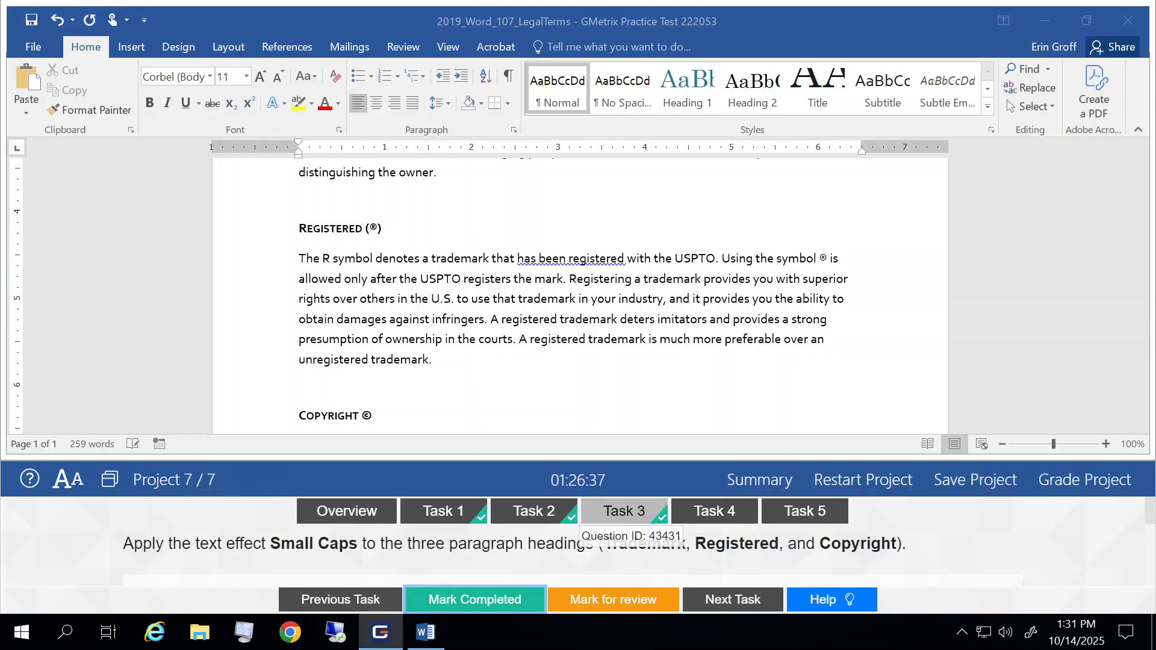
click(719, 604)
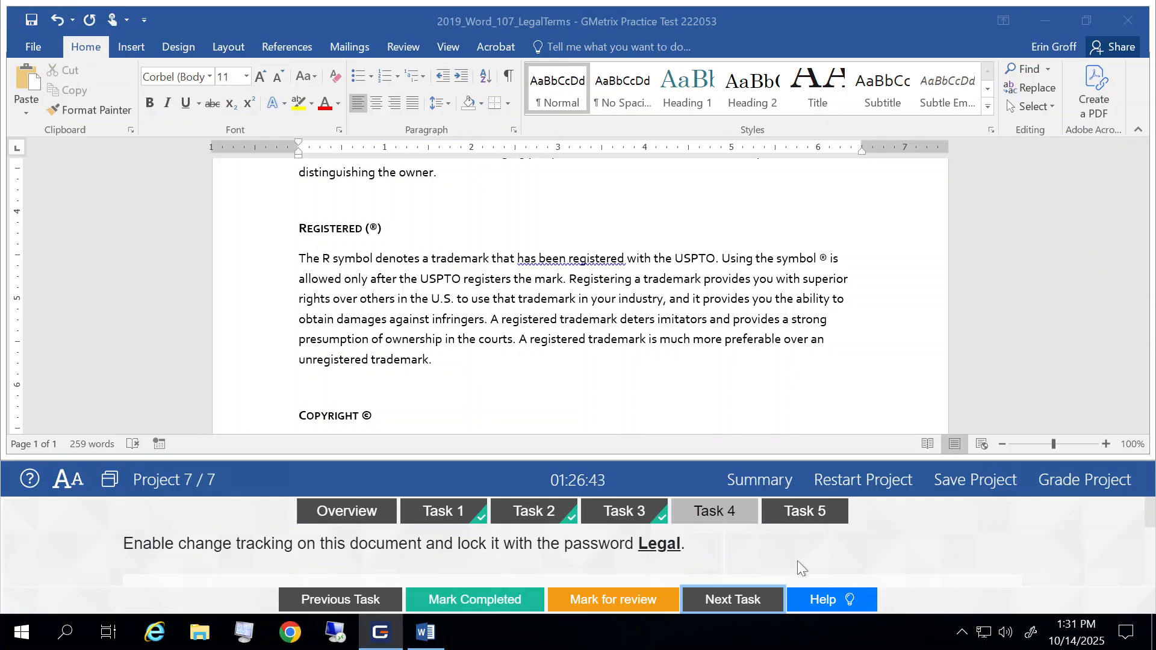
scroll(798, 561, down, 1)
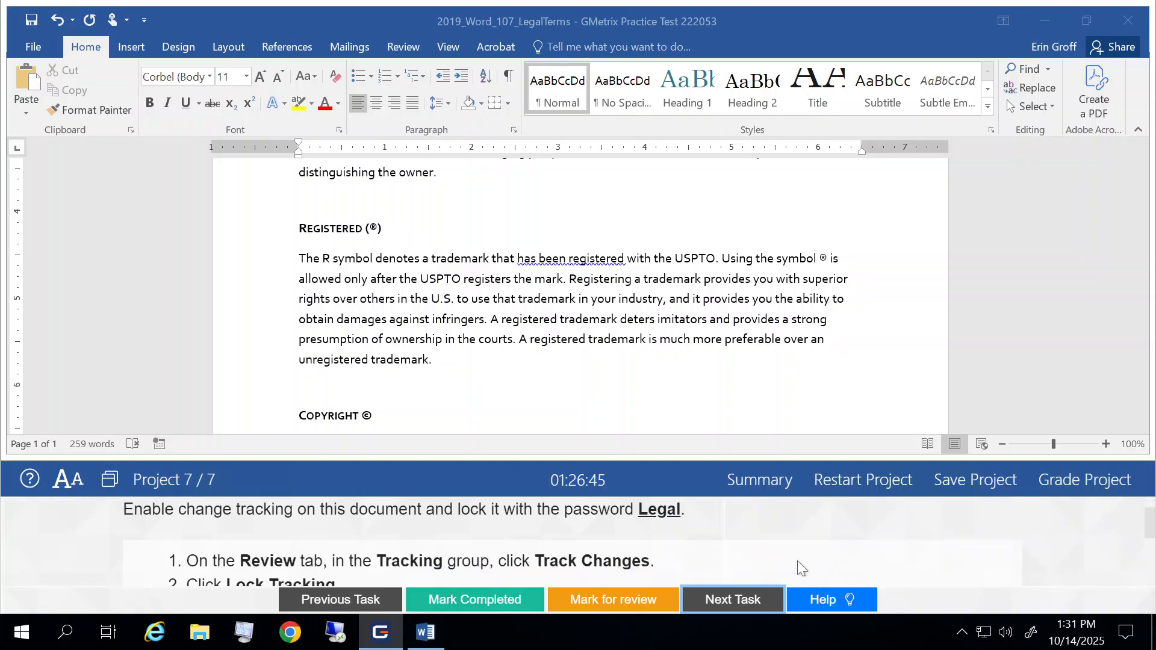
scroll(797, 562, down, 1)
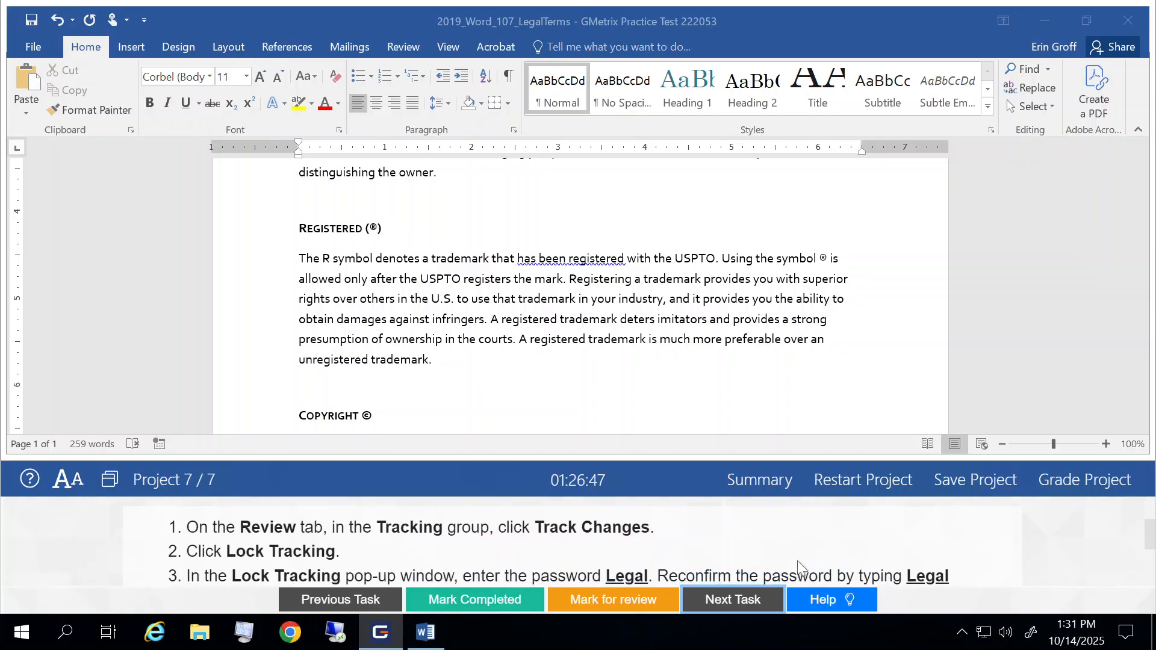
- Lock change tracking on the document, entering and confirming the password given in the task instructions
click(402, 50)
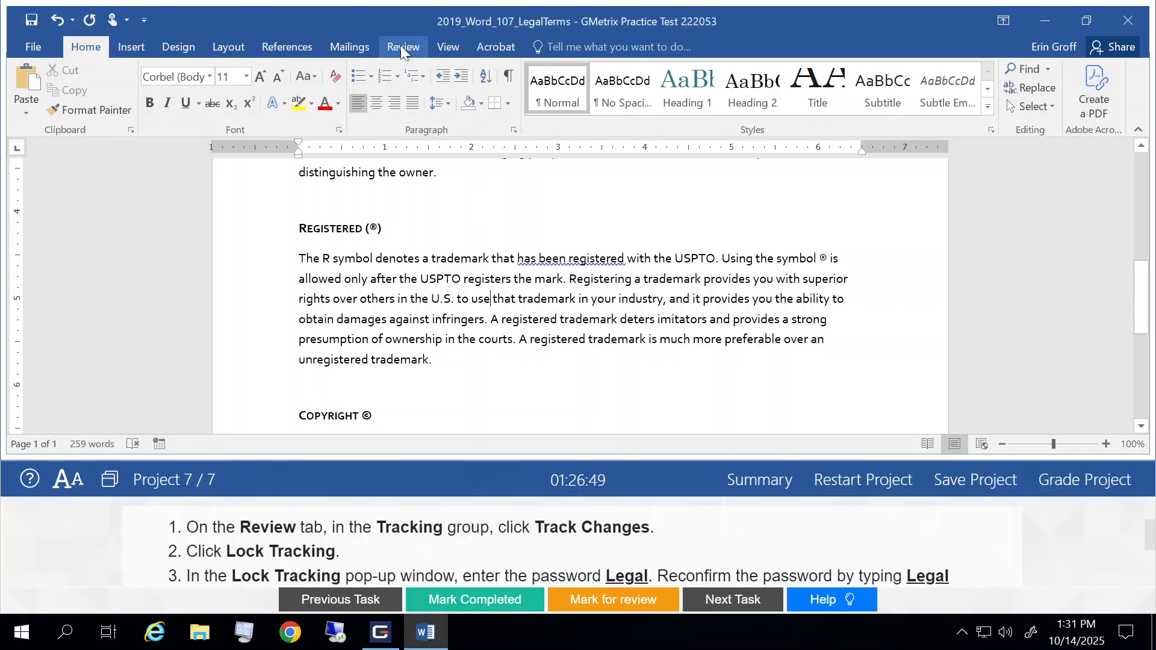
click(402, 51)
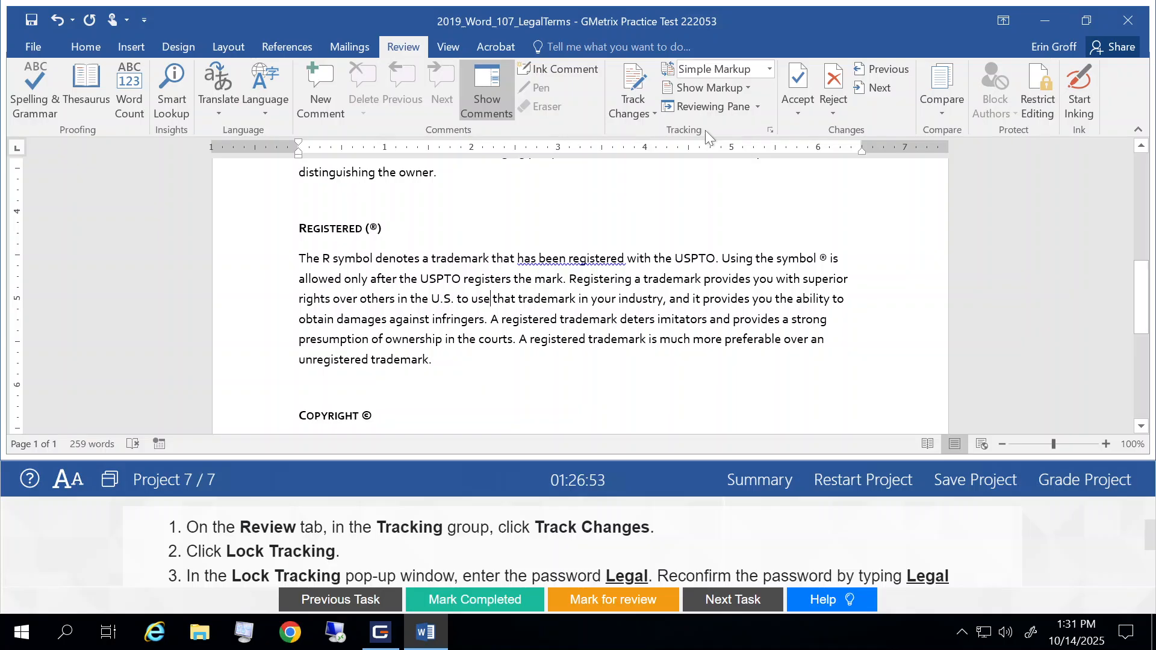
click(623, 109)
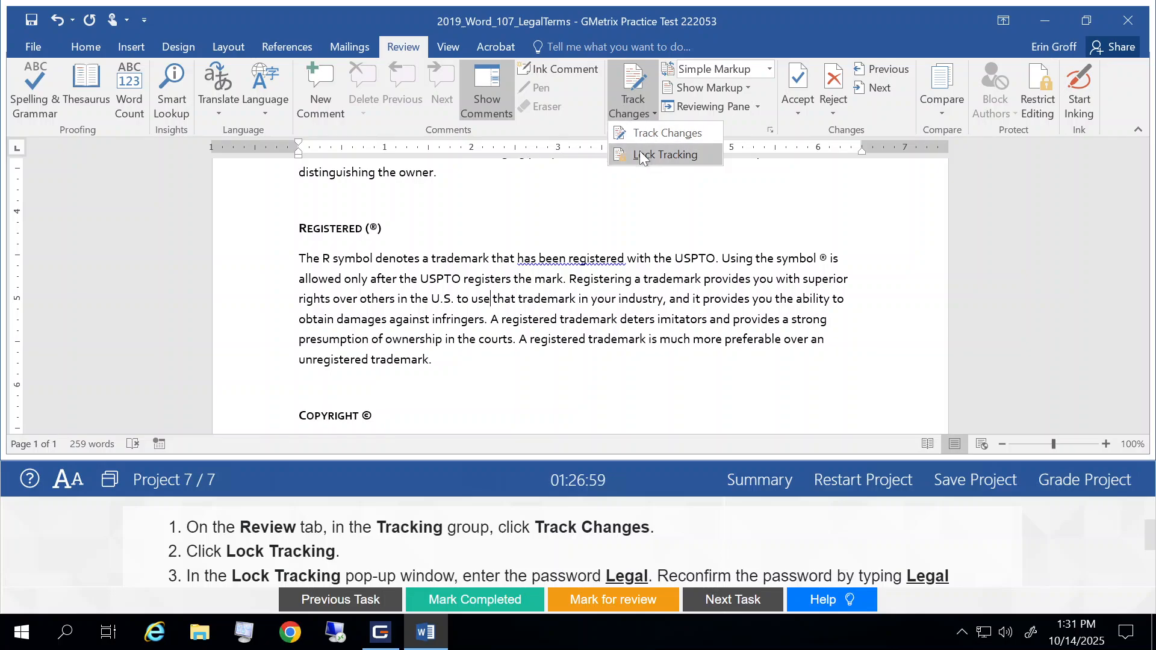
click(672, 156)
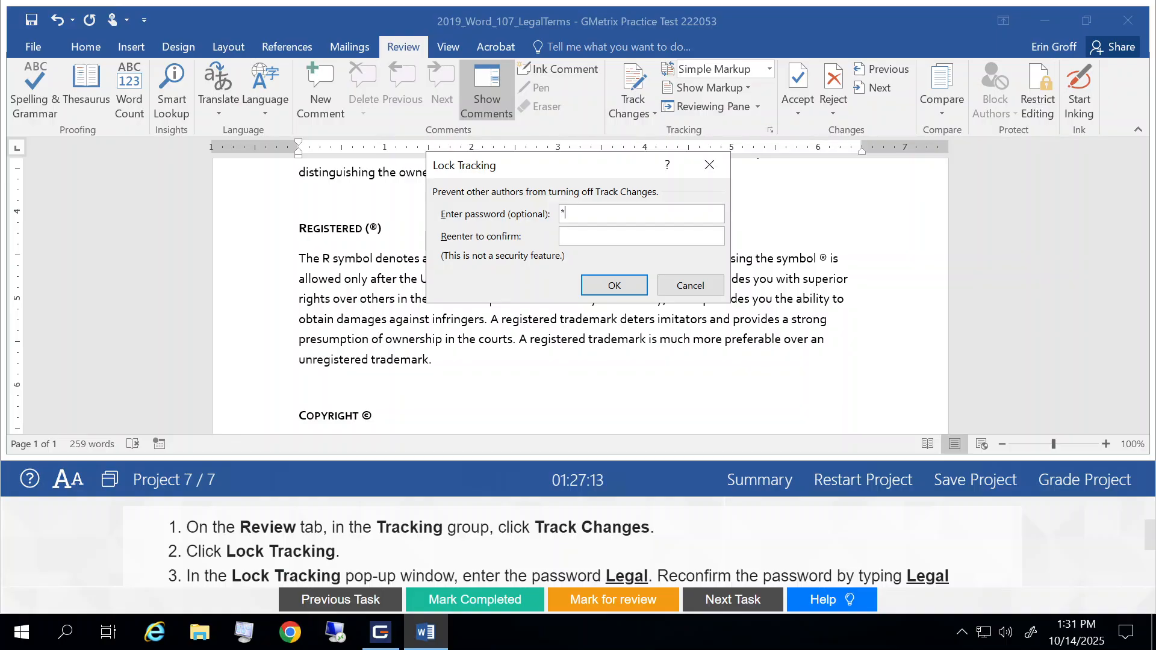
text(ega)
key(BackSpace)
key(BackSpace)
key(BackSpace)
key(BackSpace)
text(Legal)
key(Tab)
text(Legal)
click(599, 286)
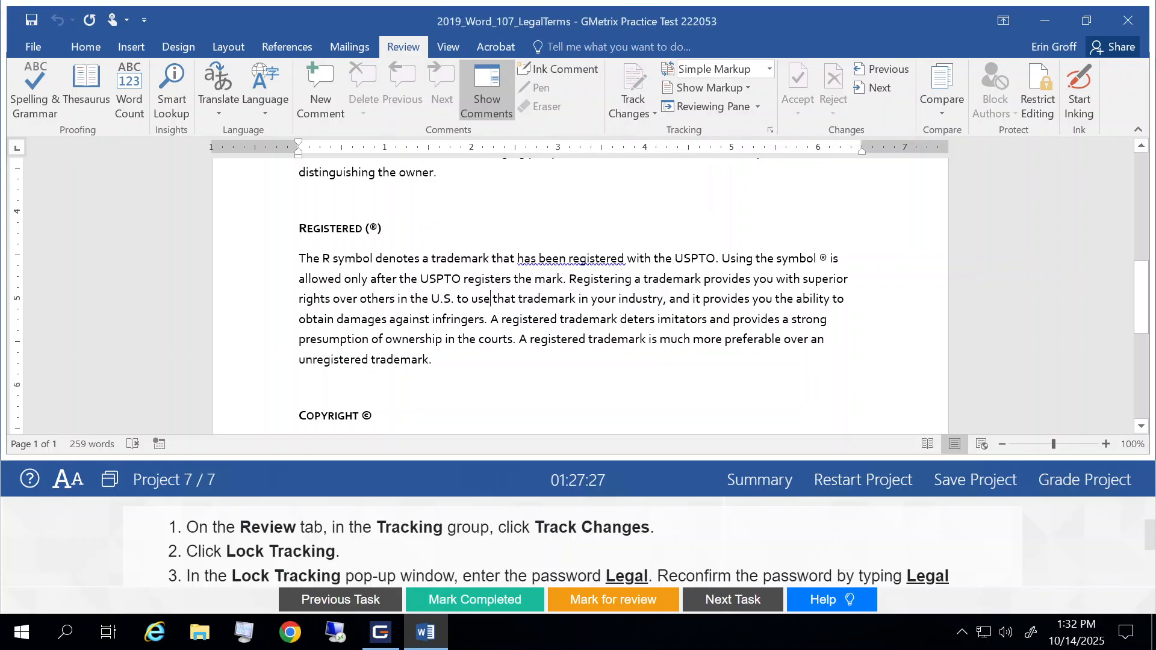
- Mark Task 4 as completed and go to Task 5
scroll(708, 530, down, 3)
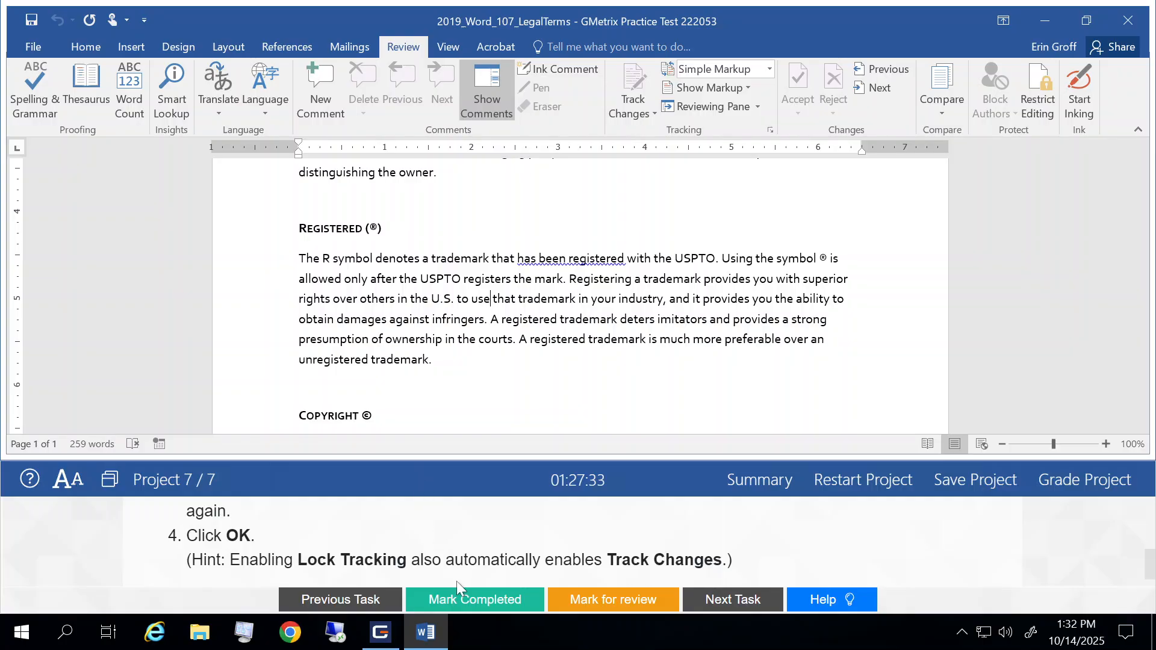
click(462, 604)
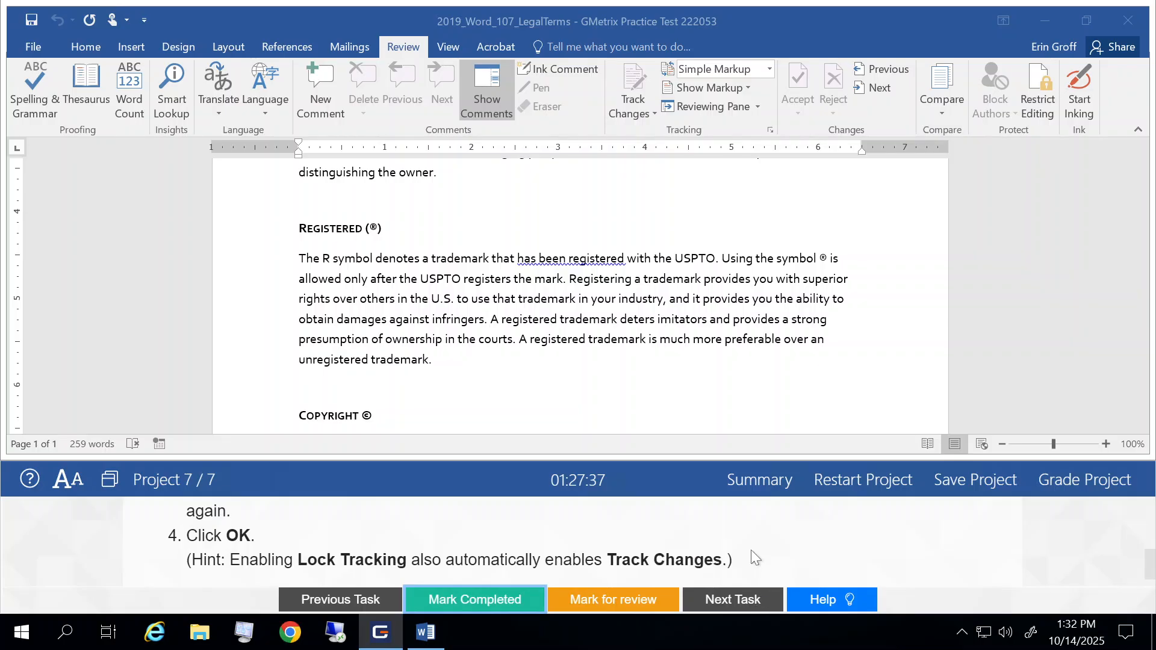
scroll(750, 548, up, 5)
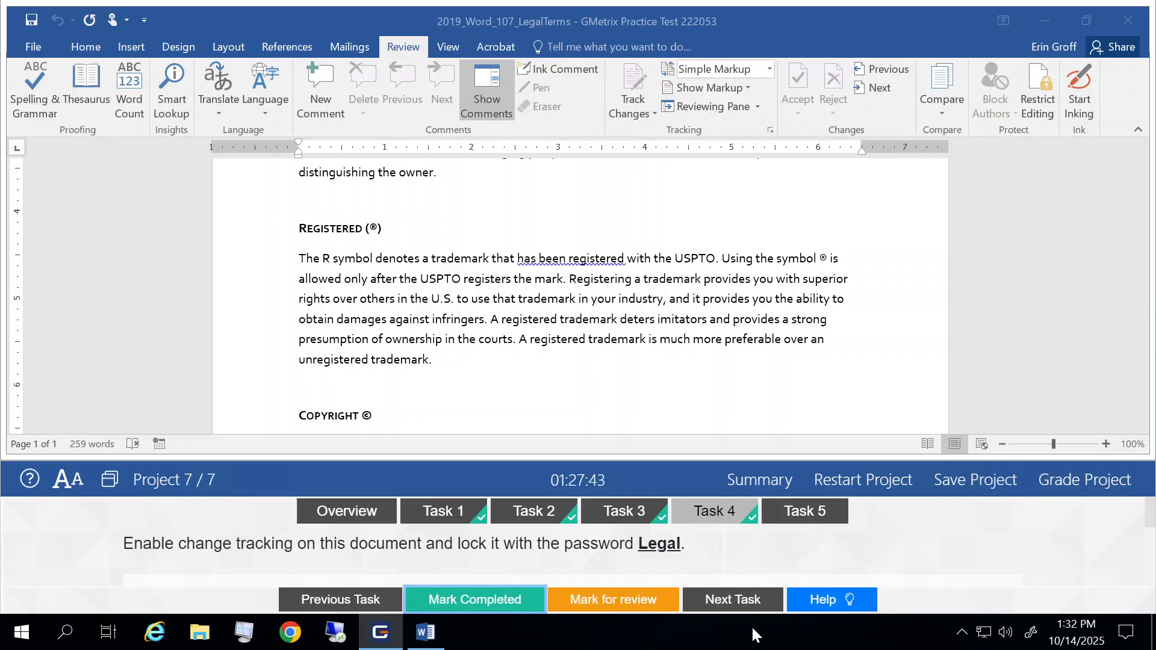
click(736, 599)
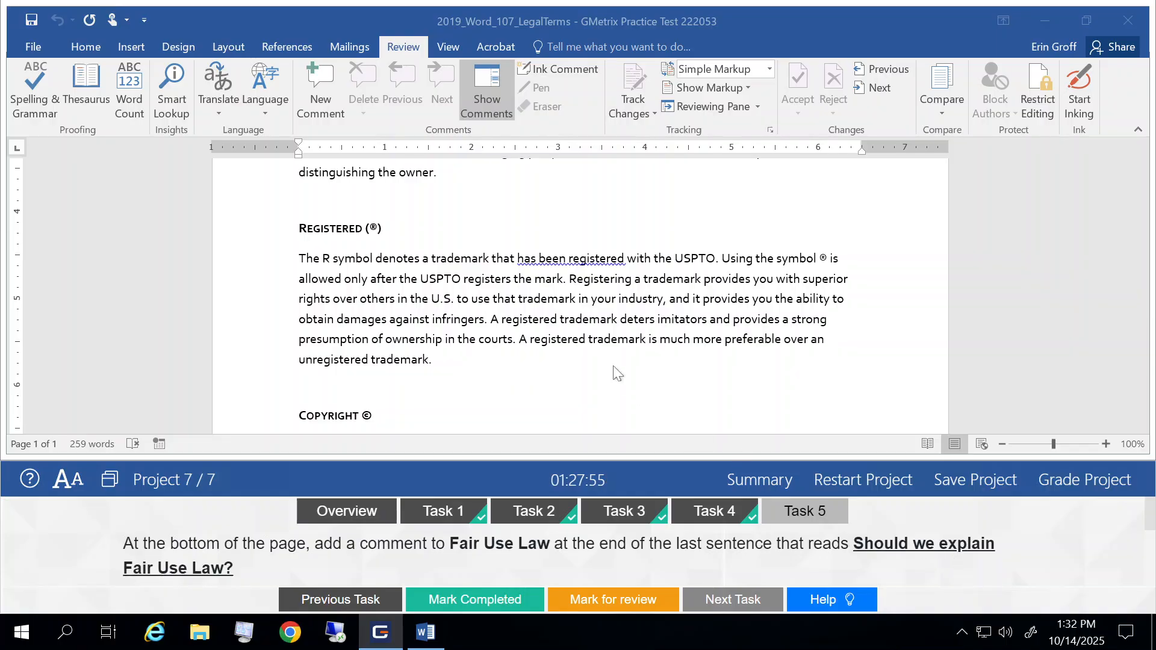
- Insert a new comment on the words Fair Use Law in the last sentence of the Copyright paragraph
scroll(614, 368, down, 4)
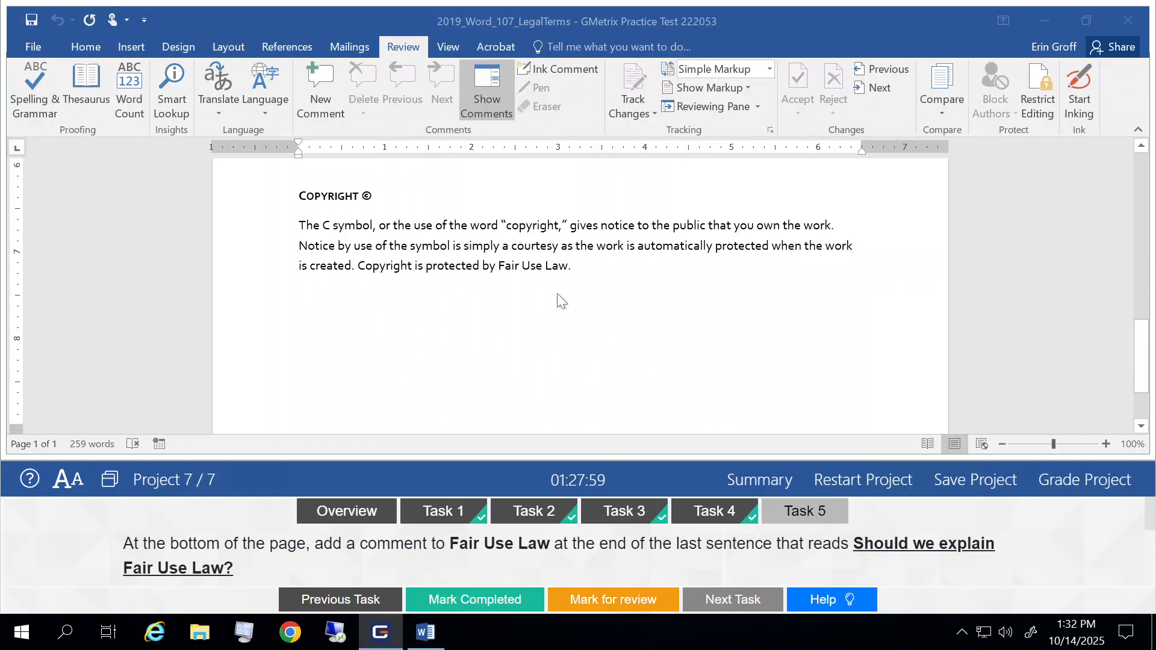
scroll(561, 302, down, 3)
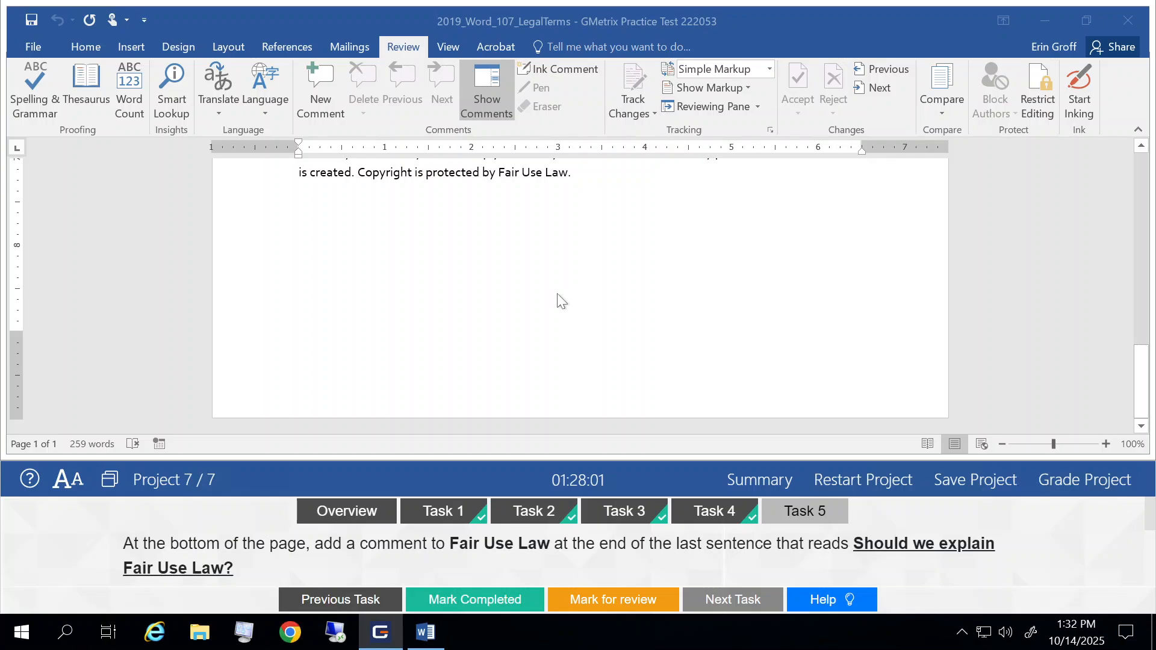
scroll(557, 295, up, 2)
scroll(557, 294, up, 1)
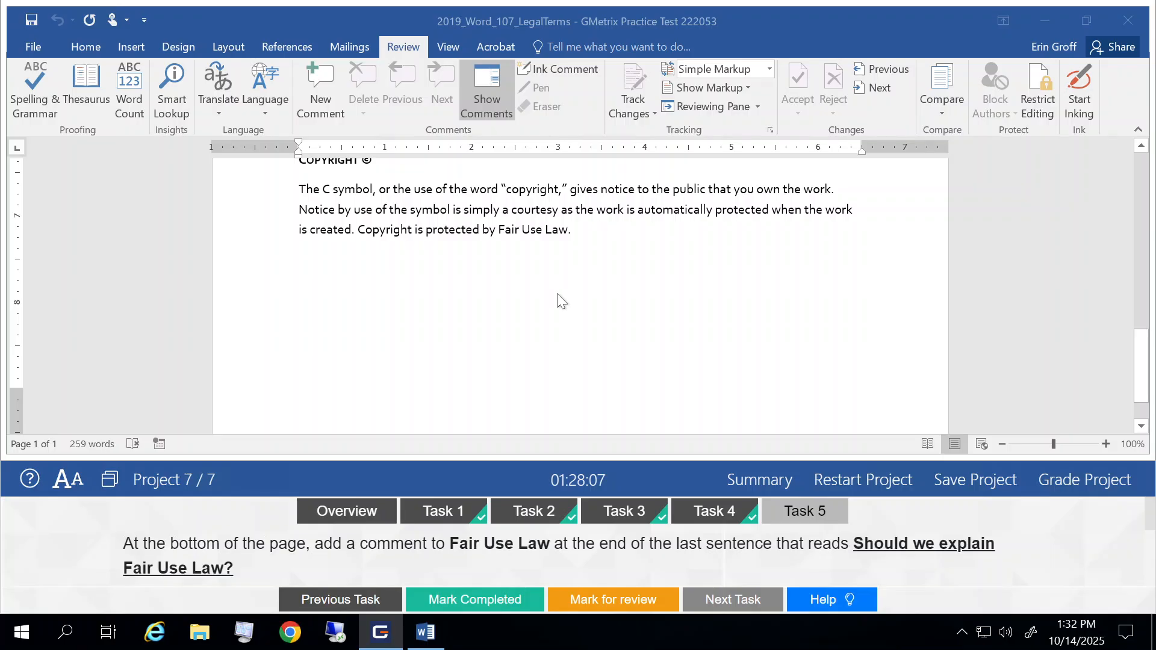
scroll(558, 294, up, 2)
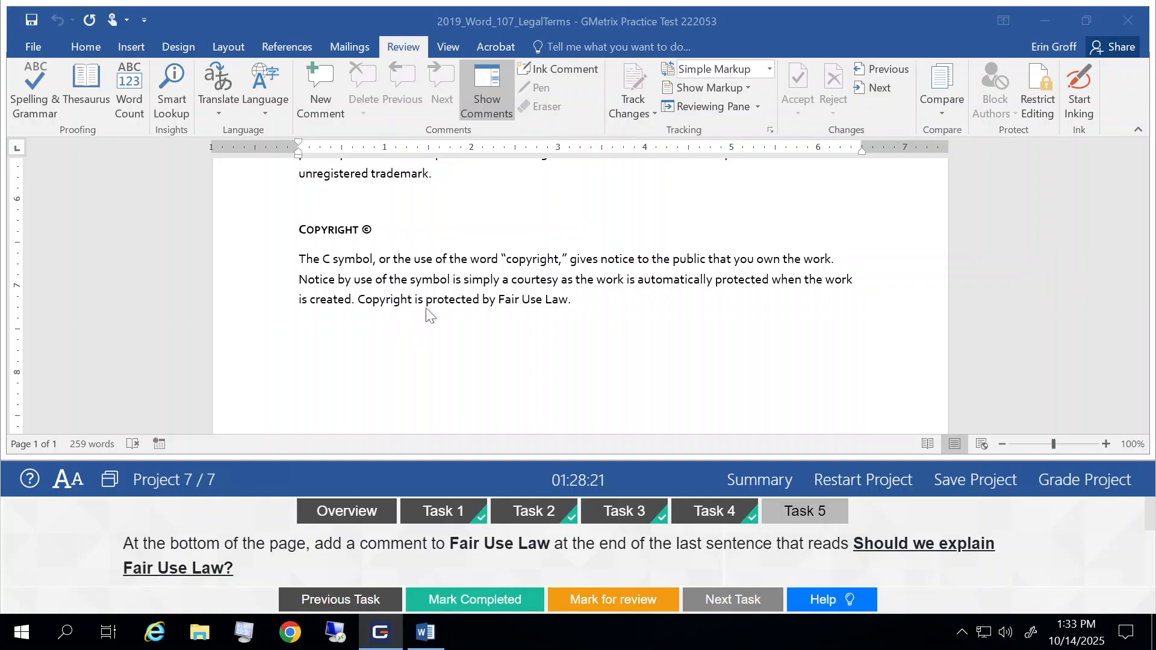
click(509, 306)
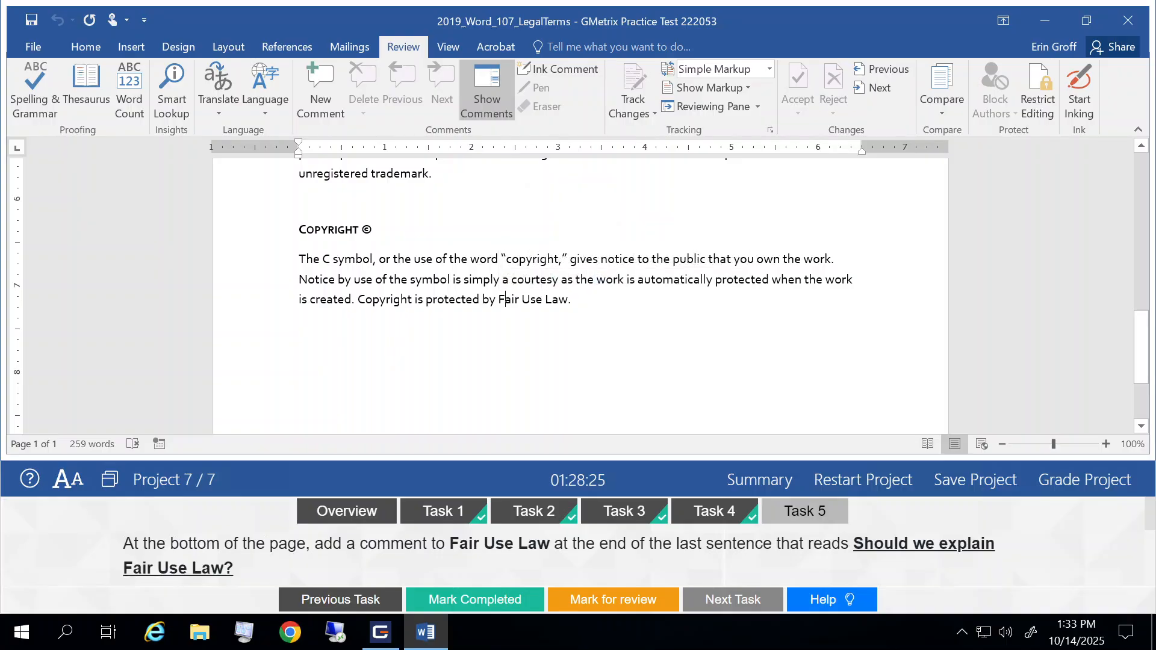
double_click(515, 306)
click(516, 306)
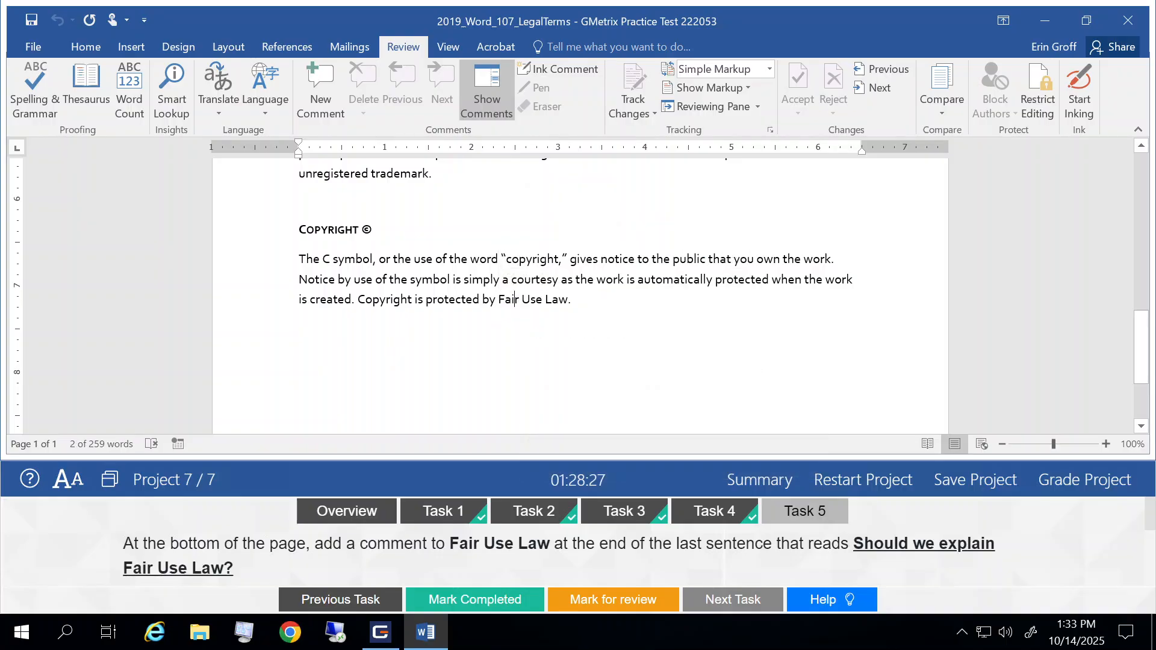
drag(500, 304, 568, 305)
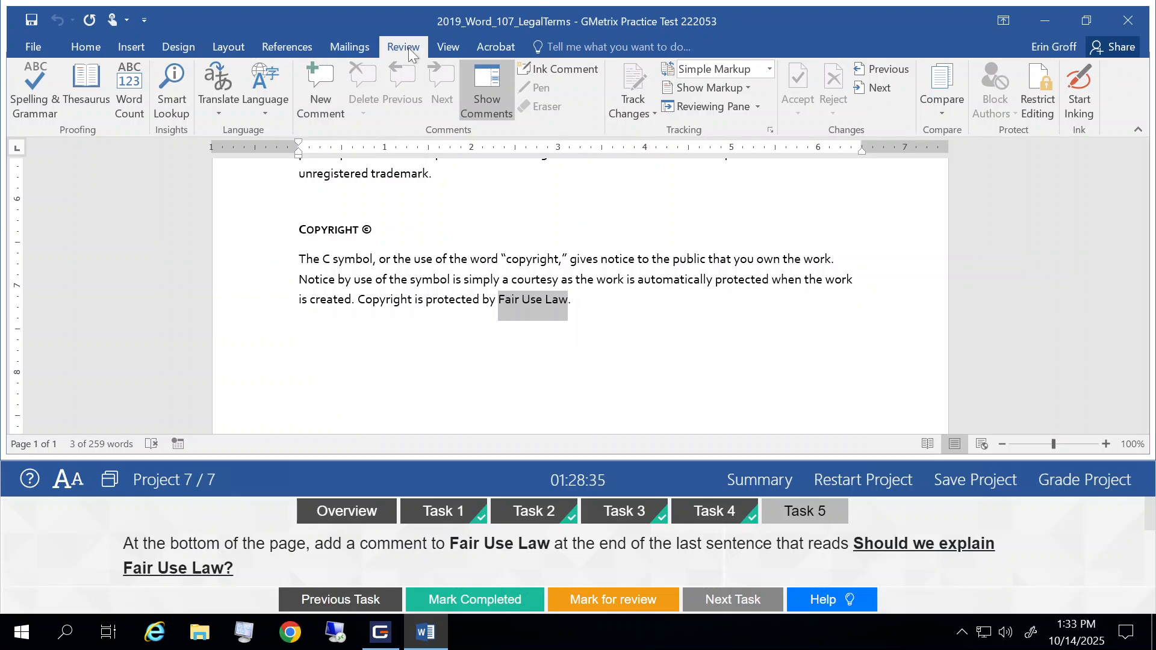
click(320, 100)
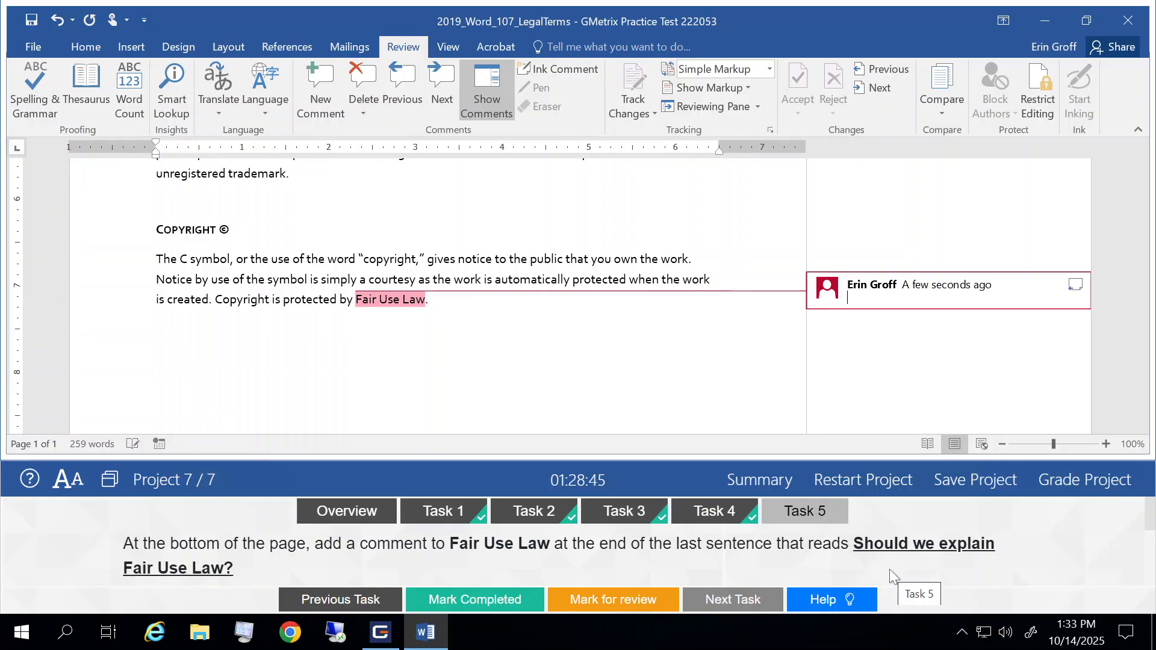
- Enter "Should we explain Fair Use Law?" as the comment text and return to the document body
text(Should we pla)
key(BackSpace)
key(BackSpace)
key(BackSpace)
text(explain )
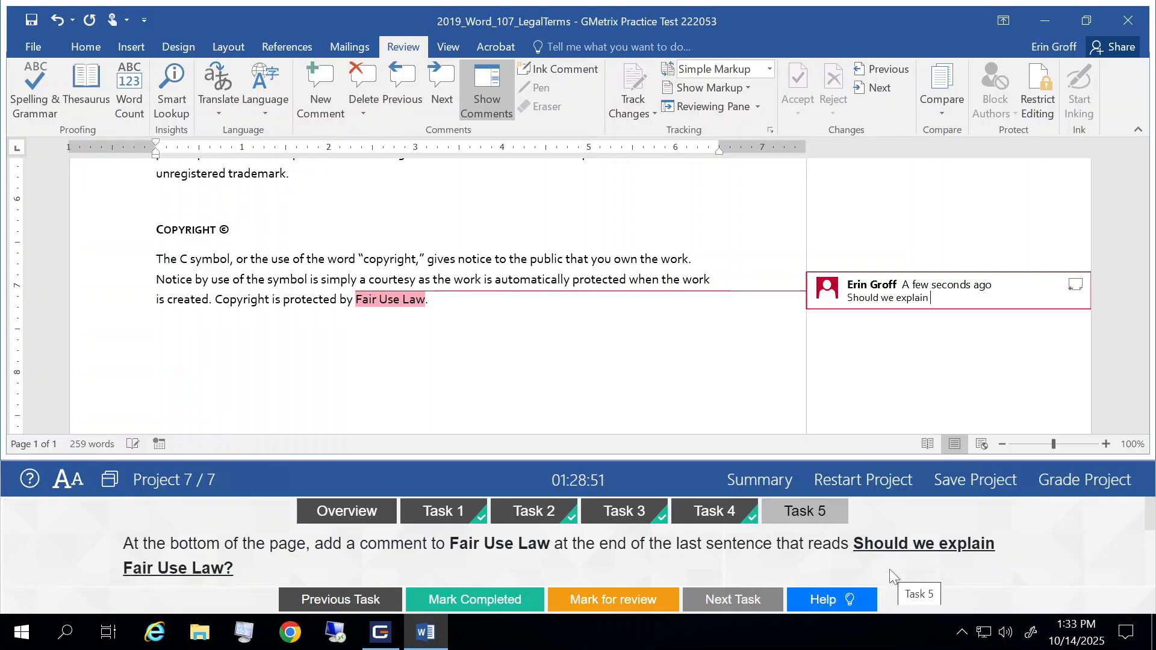
text(Fair Use Law?)
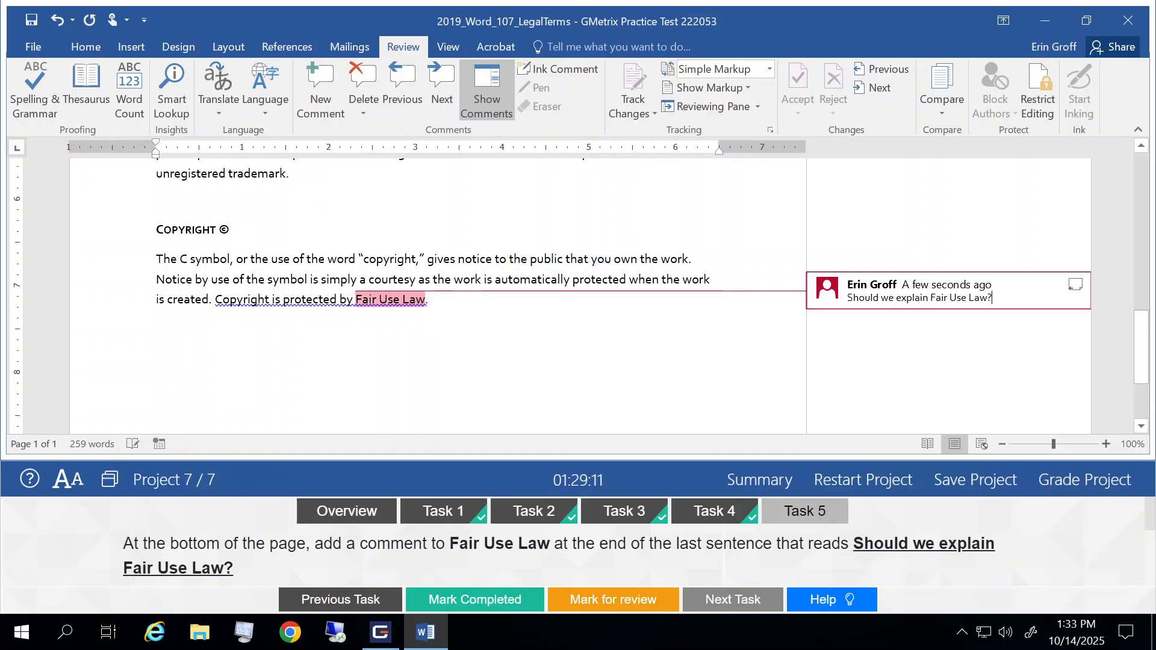
click(433, 279)
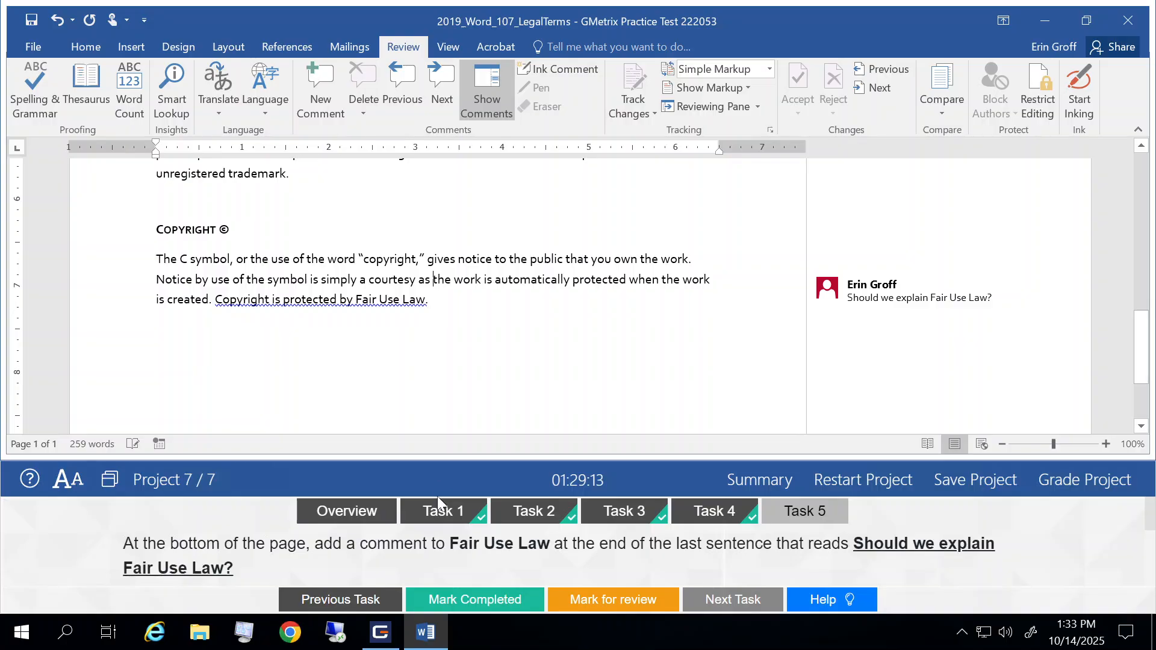
- Mark Task 5 as completed and grade the project, continuing past the feedback to the exam's task overview
click(463, 600)
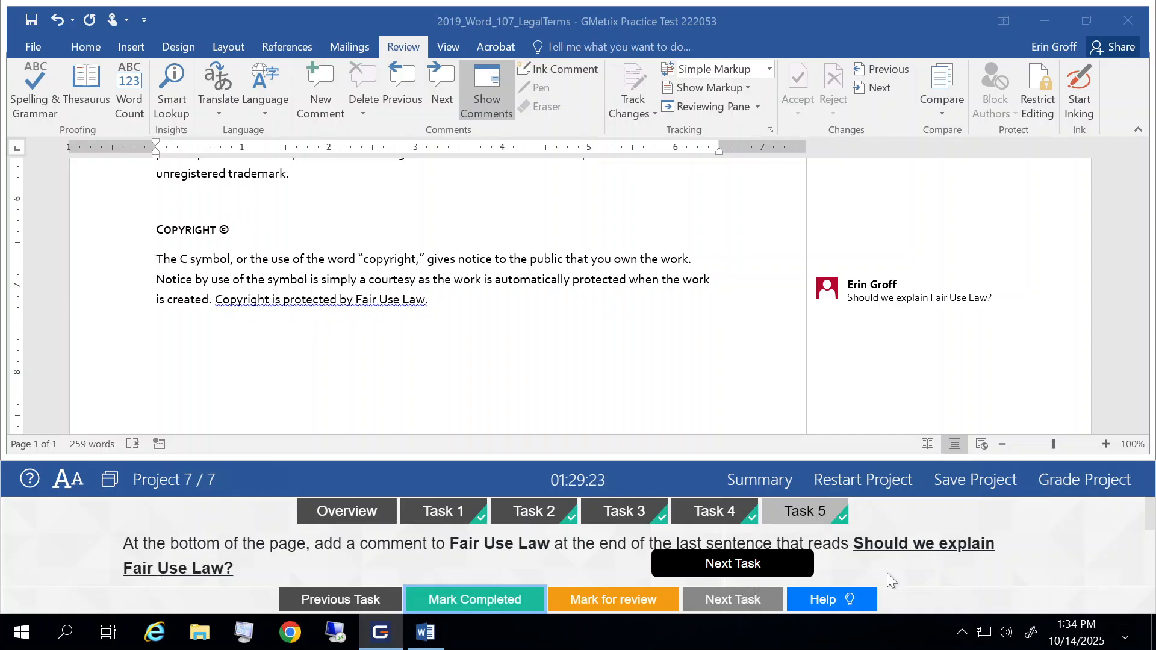
click(1077, 489)
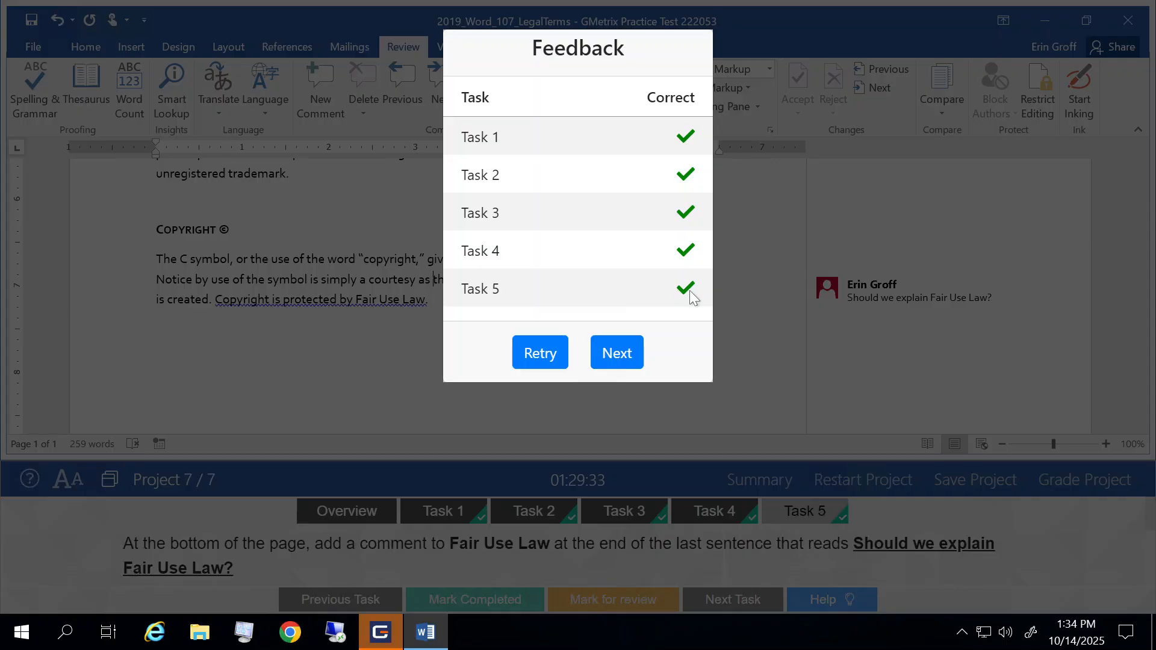
click(609, 360)
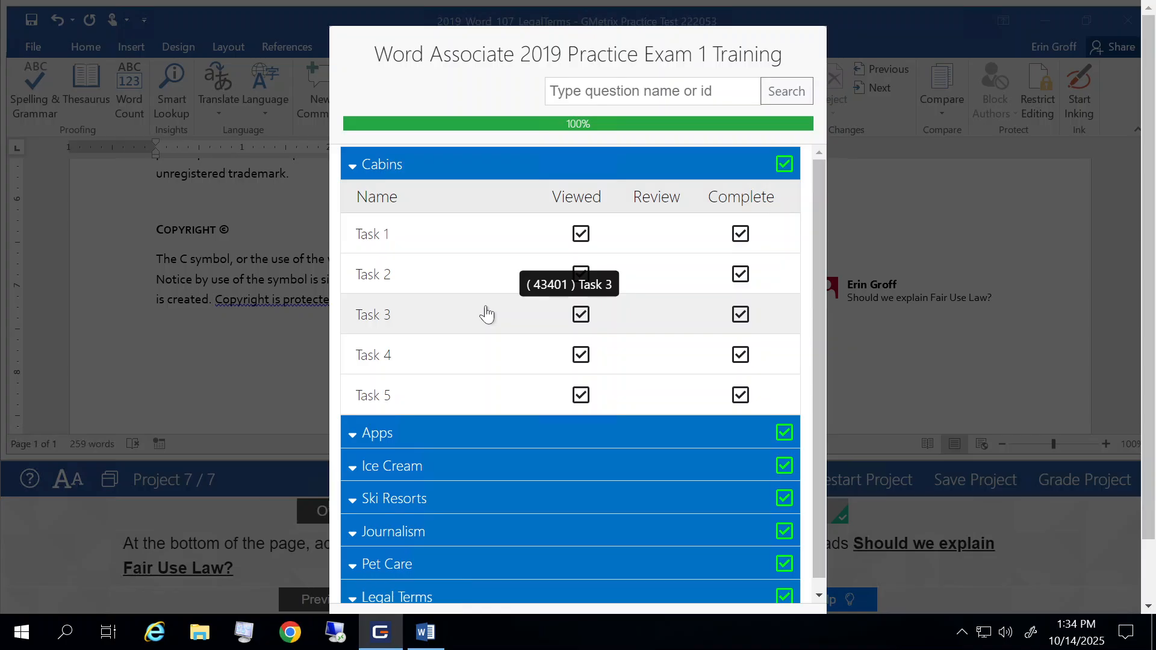
scroll(487, 314, down, 1)
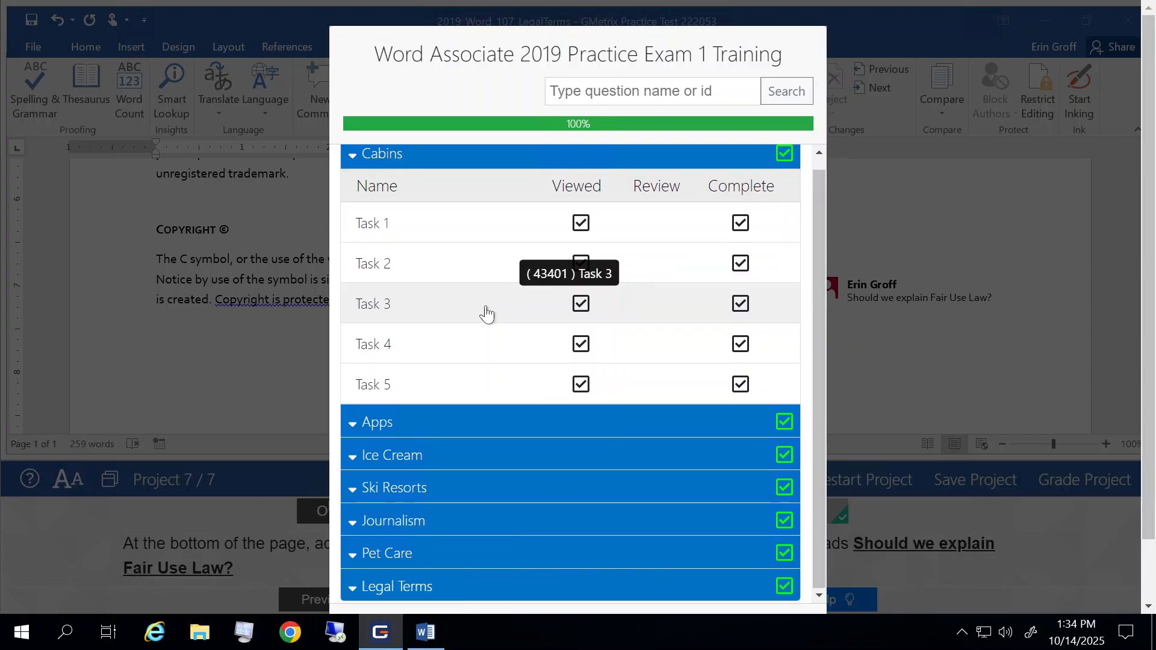
- Review the Viewed and Complete marks of the tasks in each project from Apps through Legal Terms, rechecking Ski Resorts and Legal Terms
click(355, 424)
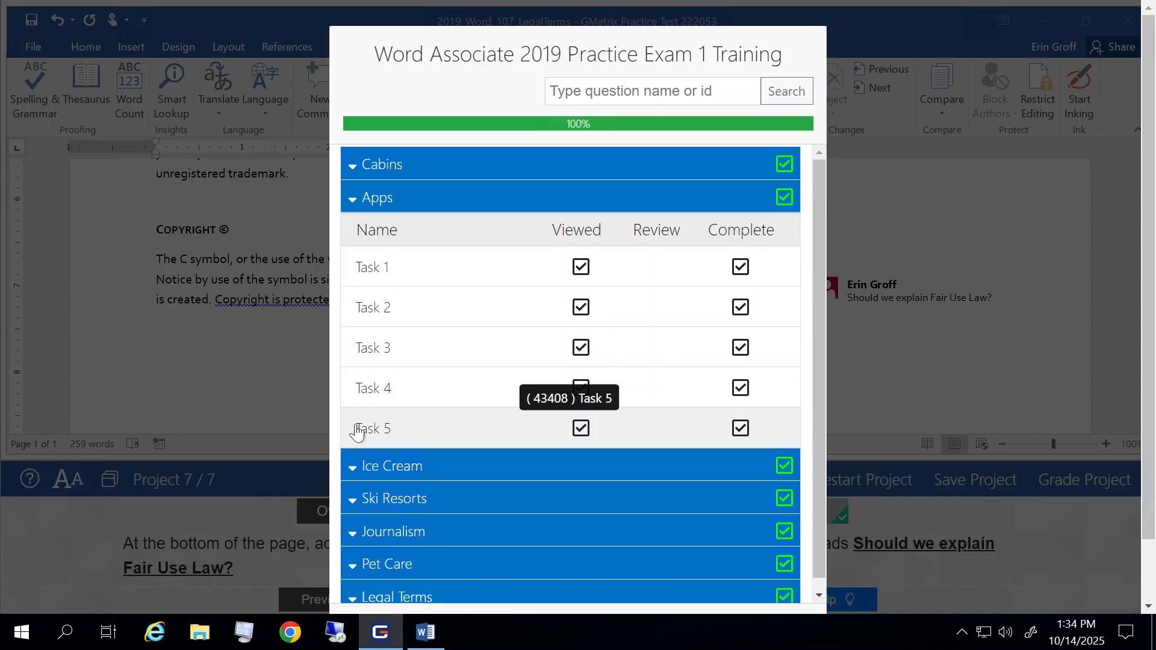
click(348, 469)
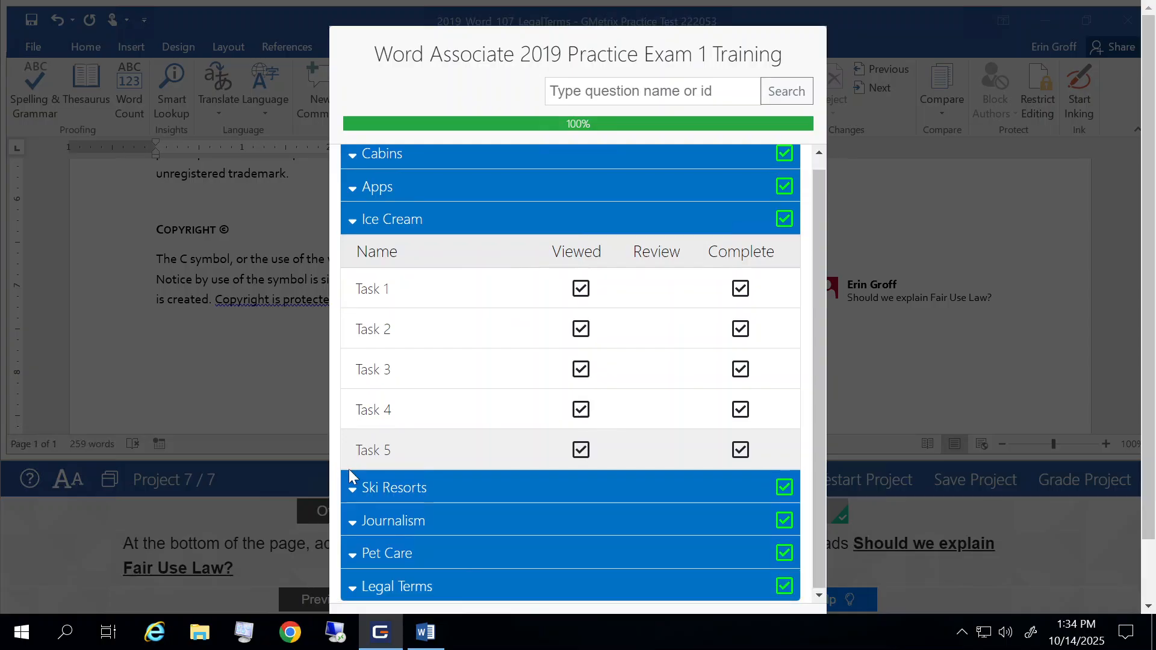
click(349, 492)
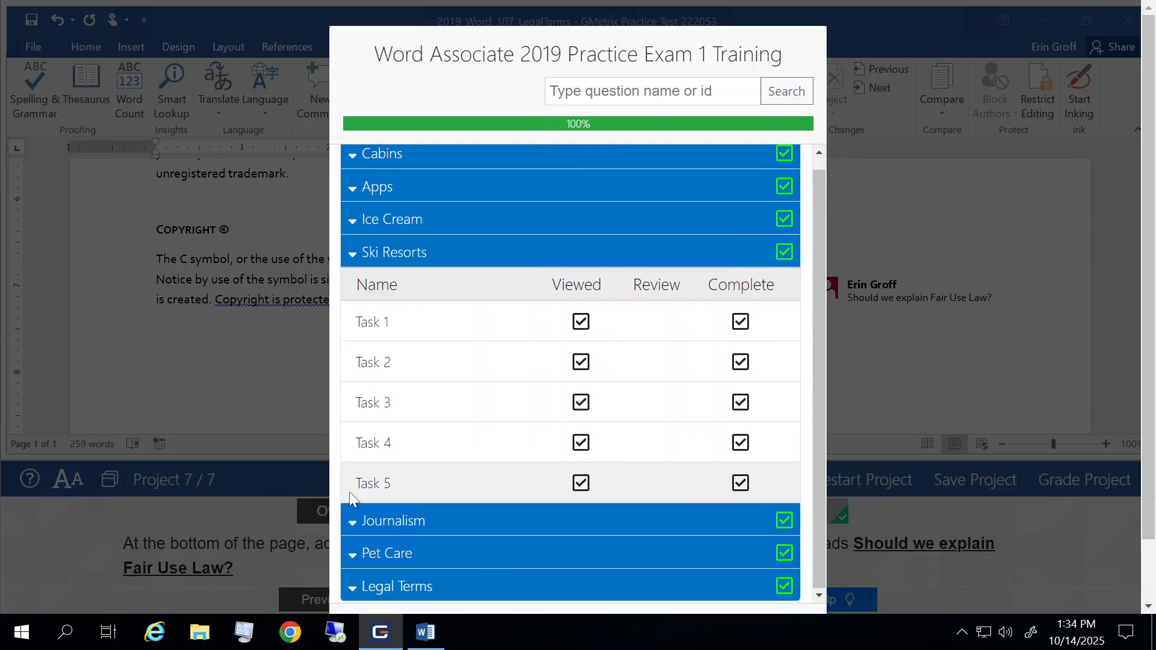
click(355, 525)
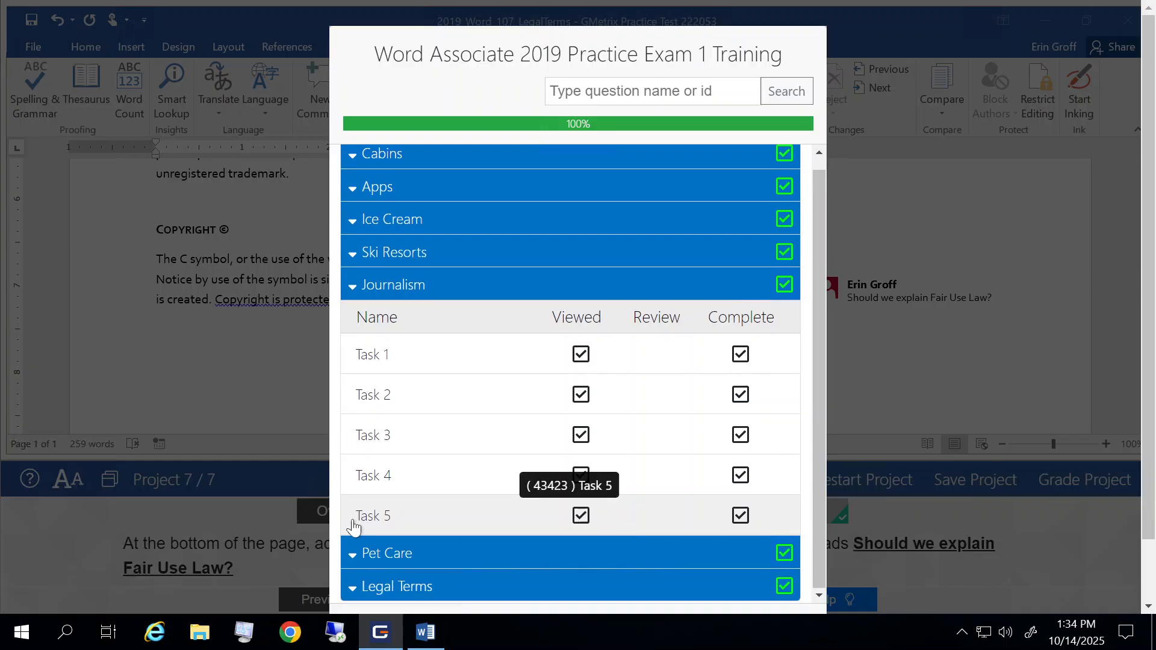
click(355, 559)
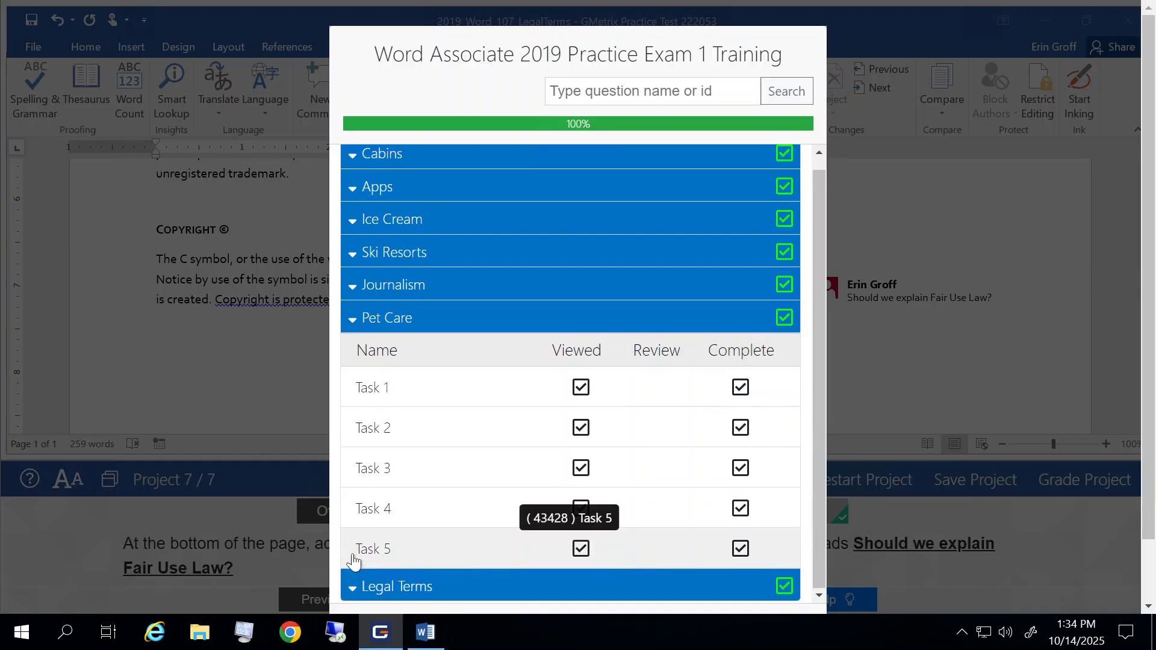
click(354, 591)
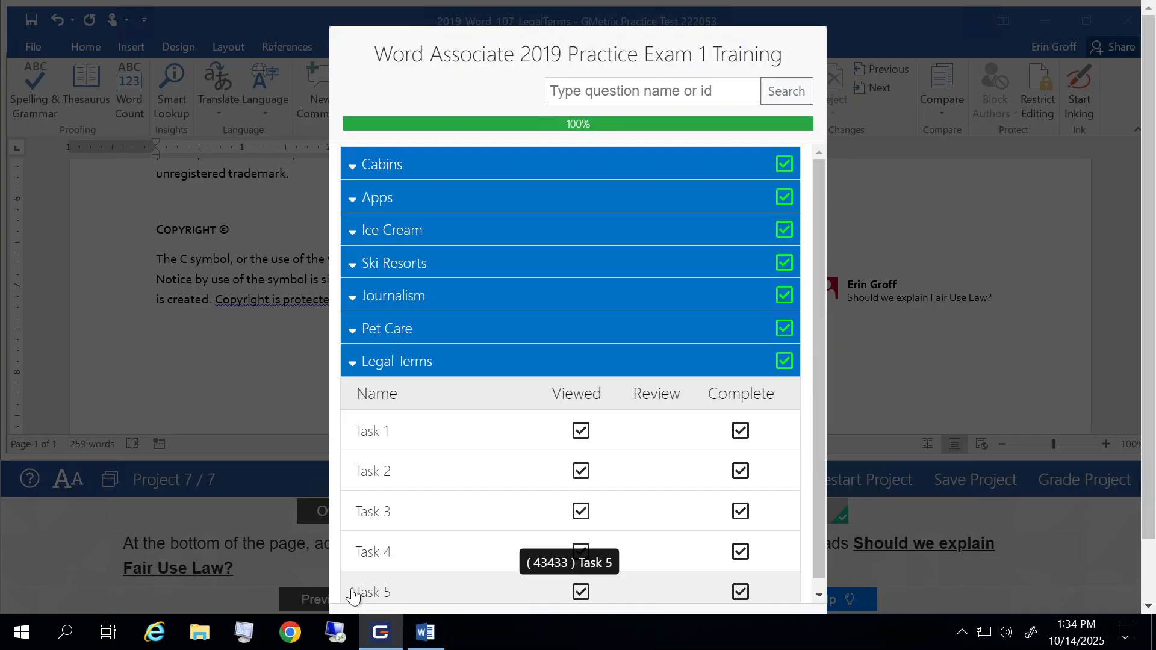
scroll(353, 597, up, 1)
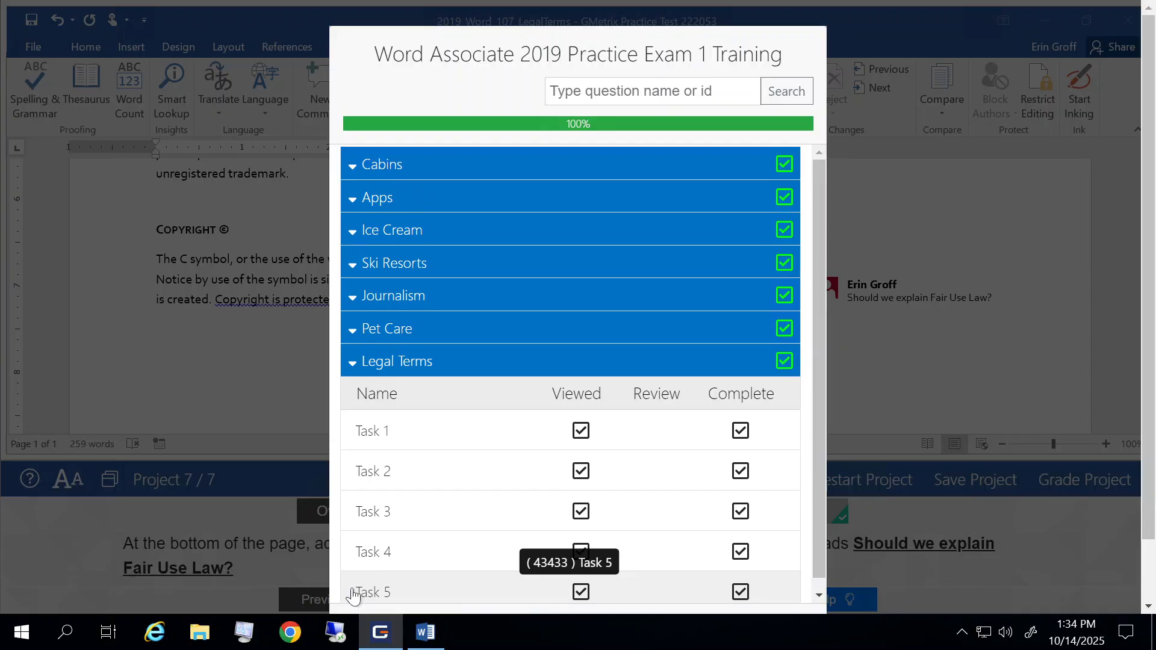
click(351, 267)
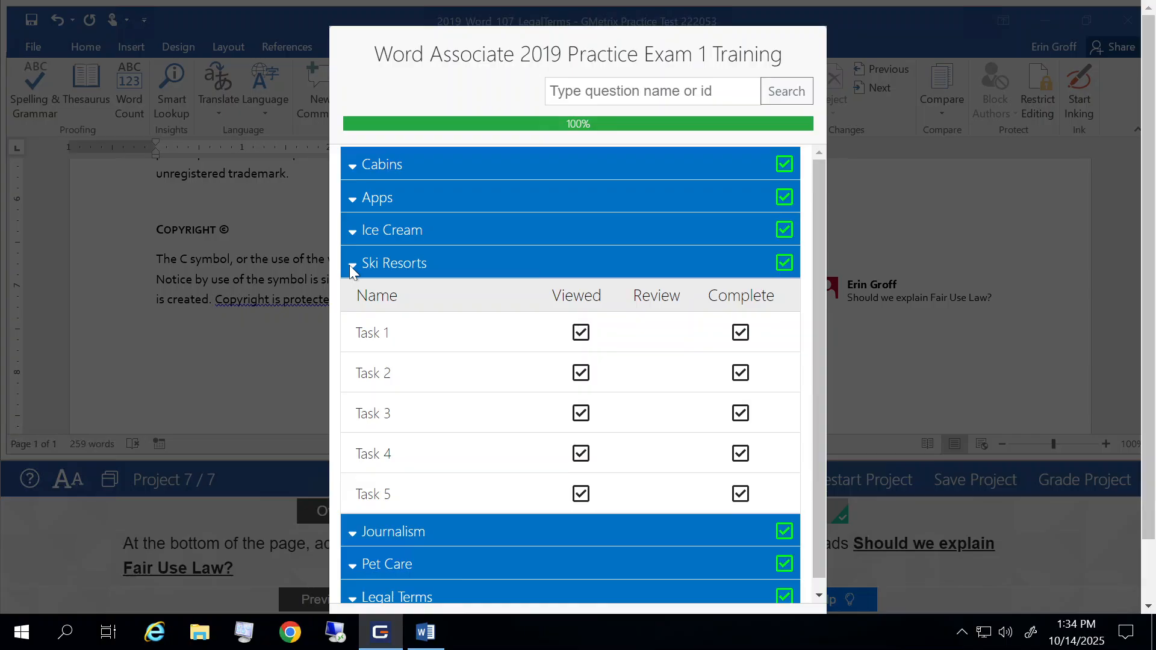
scroll(571, 391, down, 1)
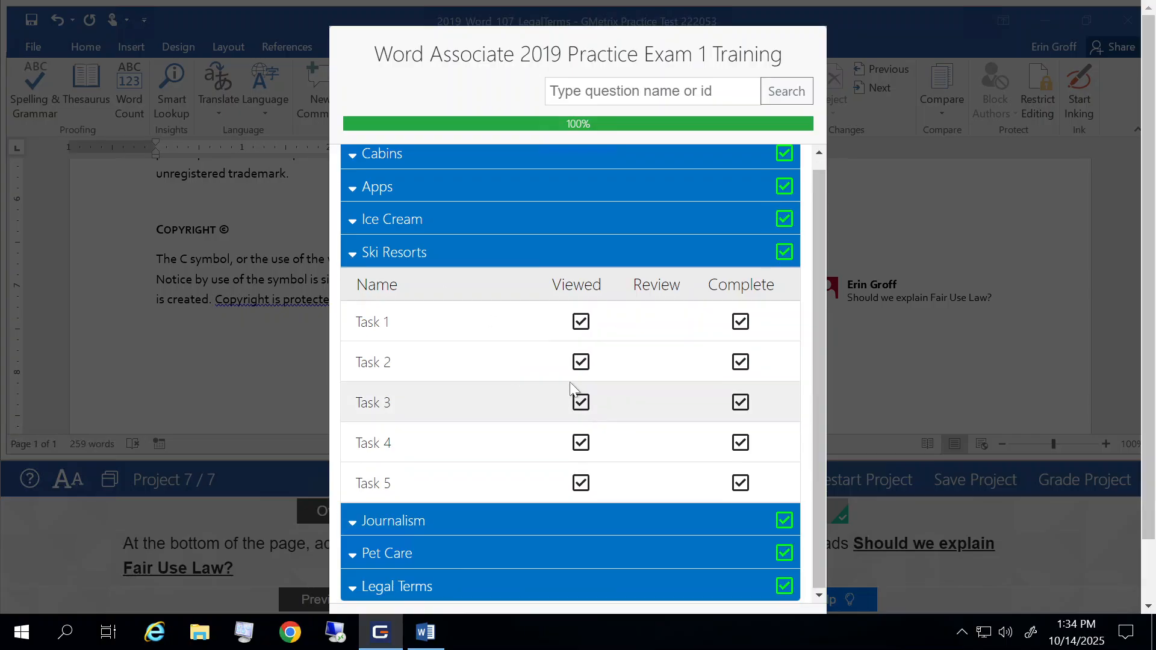
scroll(572, 390, up, 1)
scroll(571, 390, down, 1)
click(356, 591)
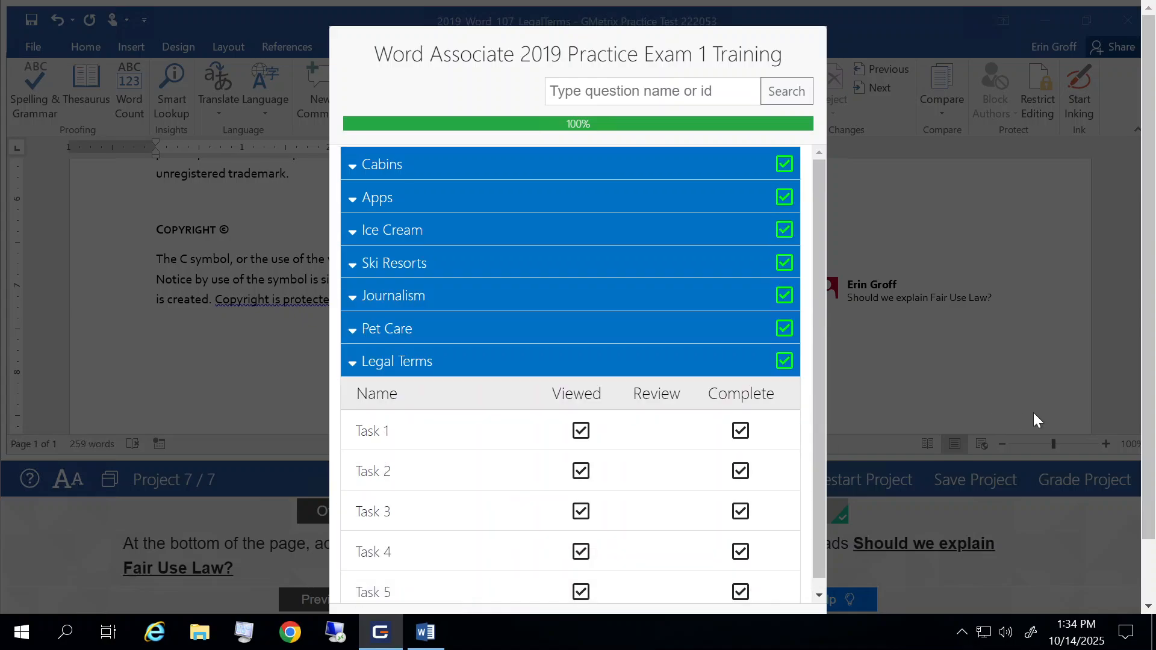
- Finish the practice test, confirming that it should be graded, and decline to keep the last copied item as Word closes
scroll(1150, 390, down, 2)
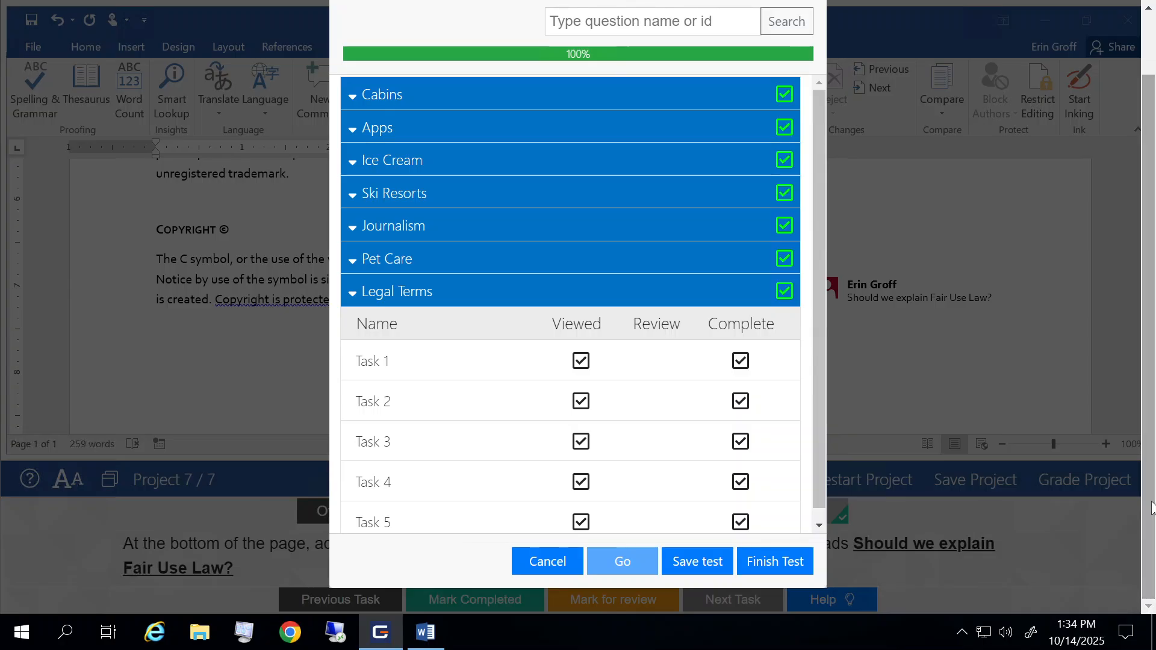
click(769, 567)
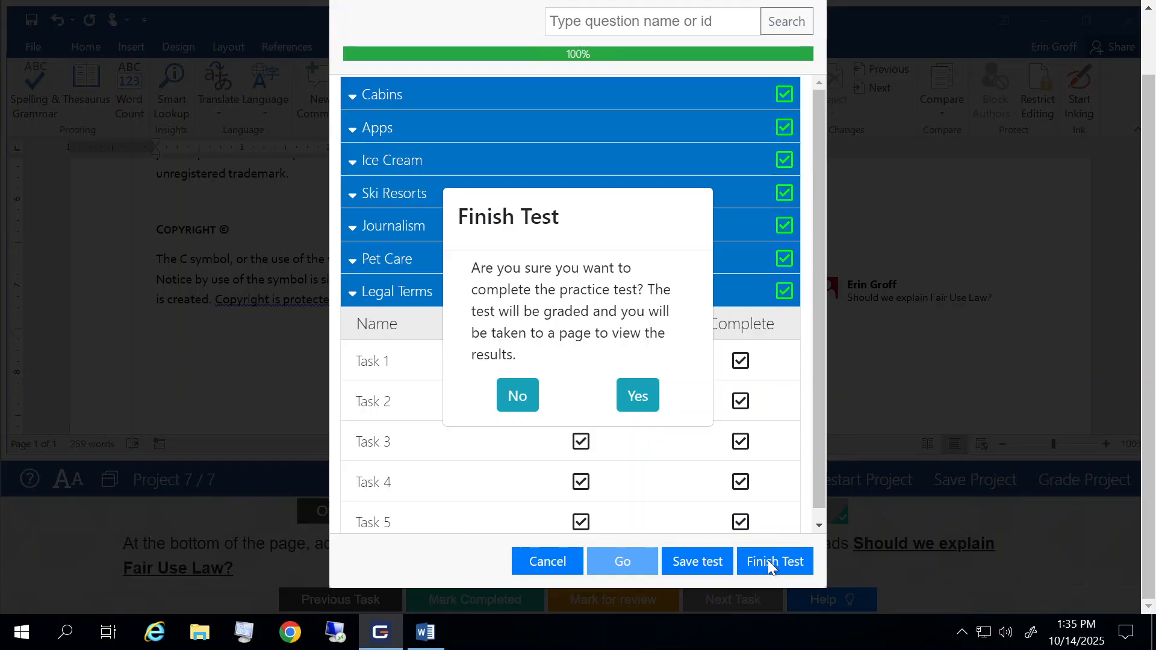
click(634, 396)
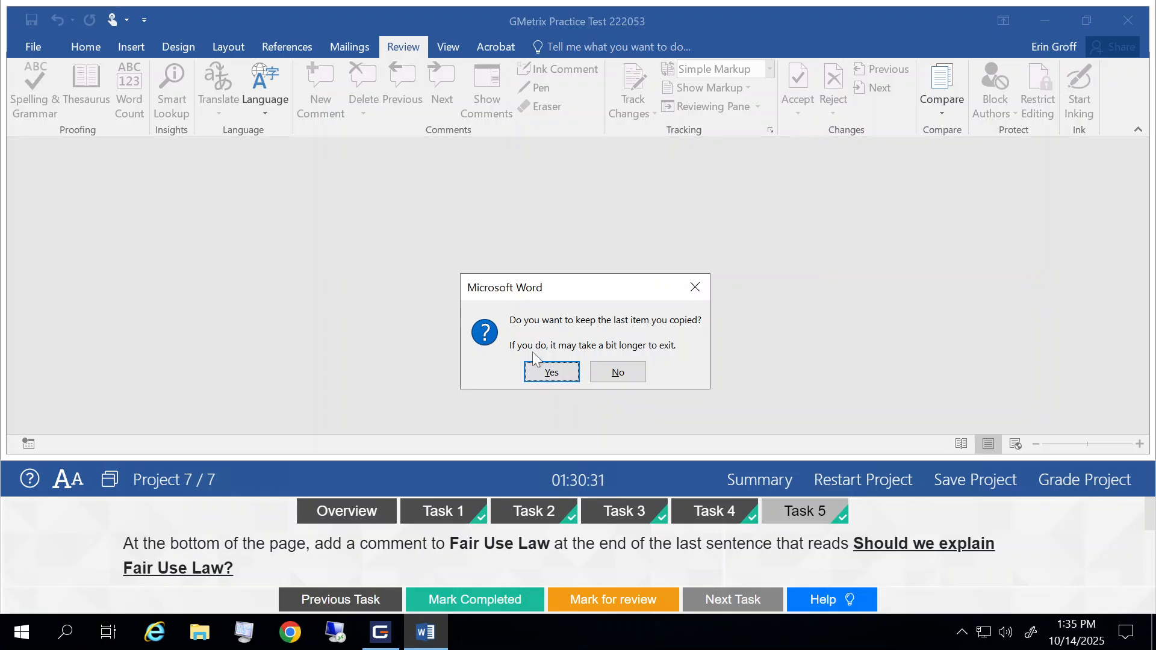
click(624, 375)
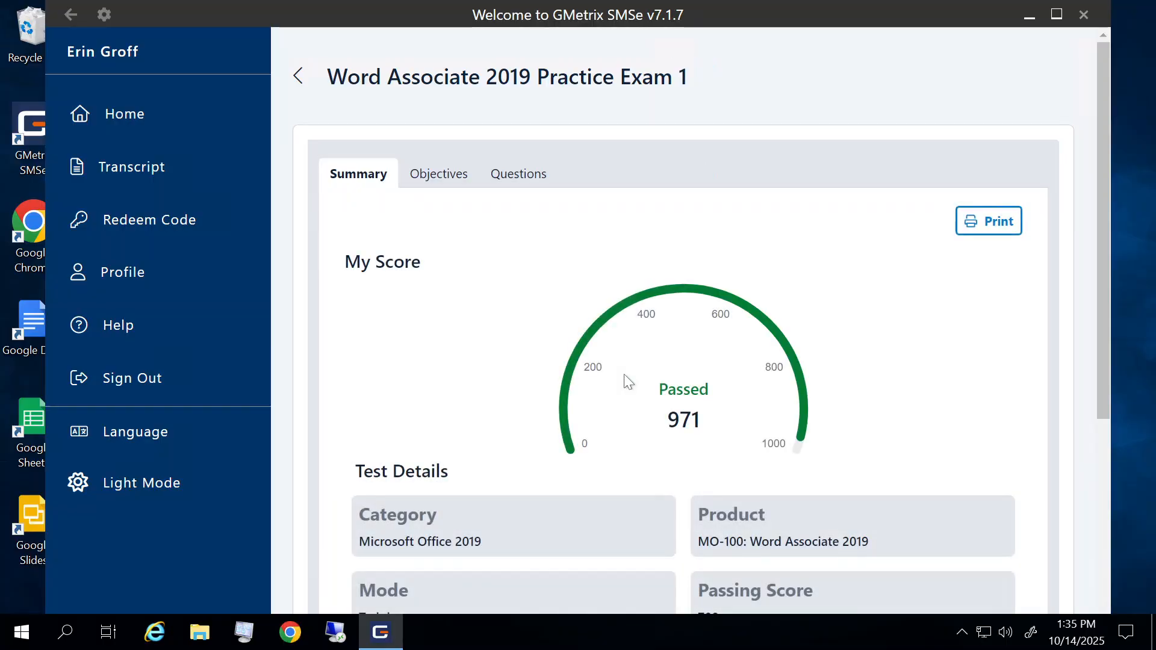
- Examine the exam's score summary, test details and pass percentages by topic, and return to the student portal's home page
scroll(624, 374, down, 3)
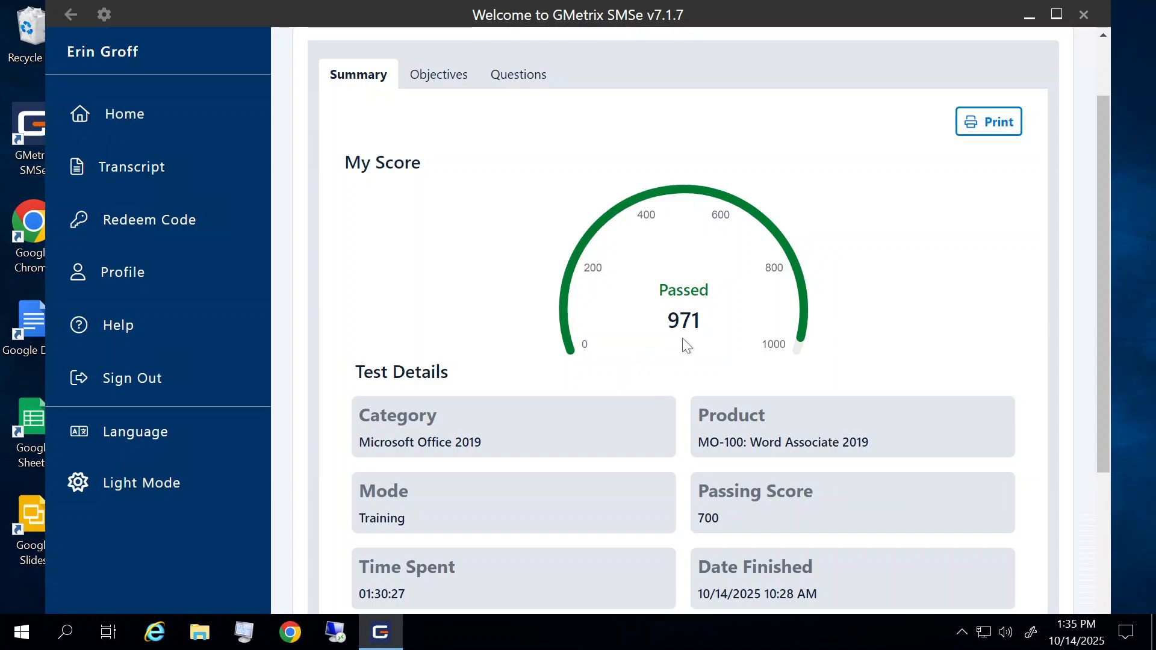
scroll(683, 340, down, 6)
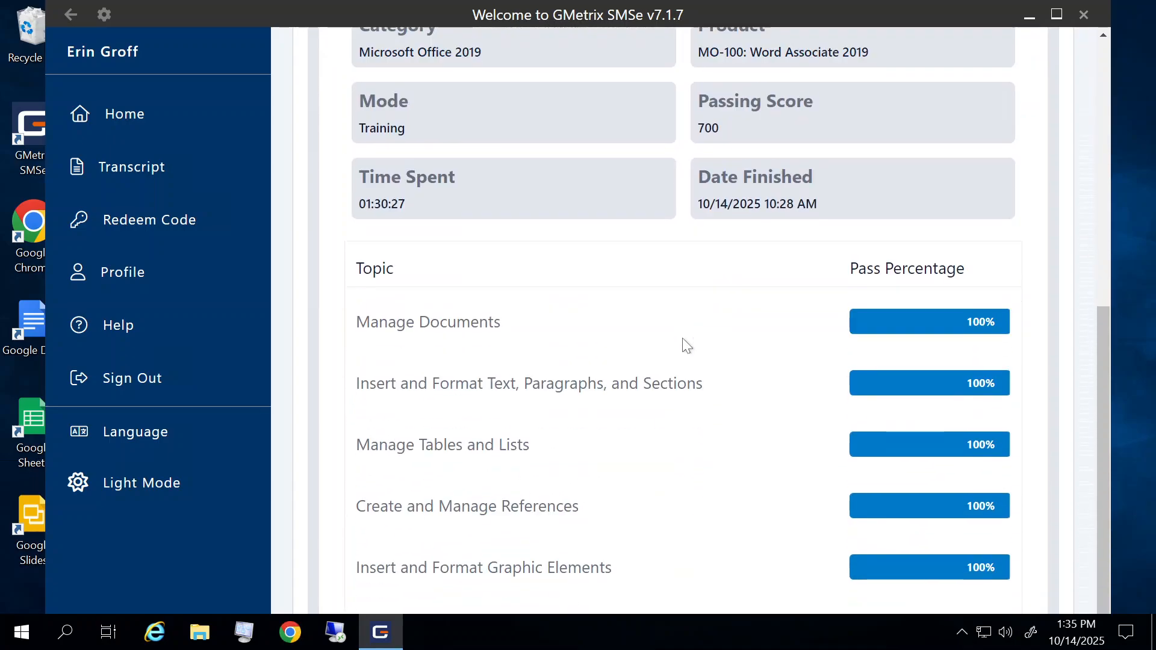
scroll(683, 339, down, 1)
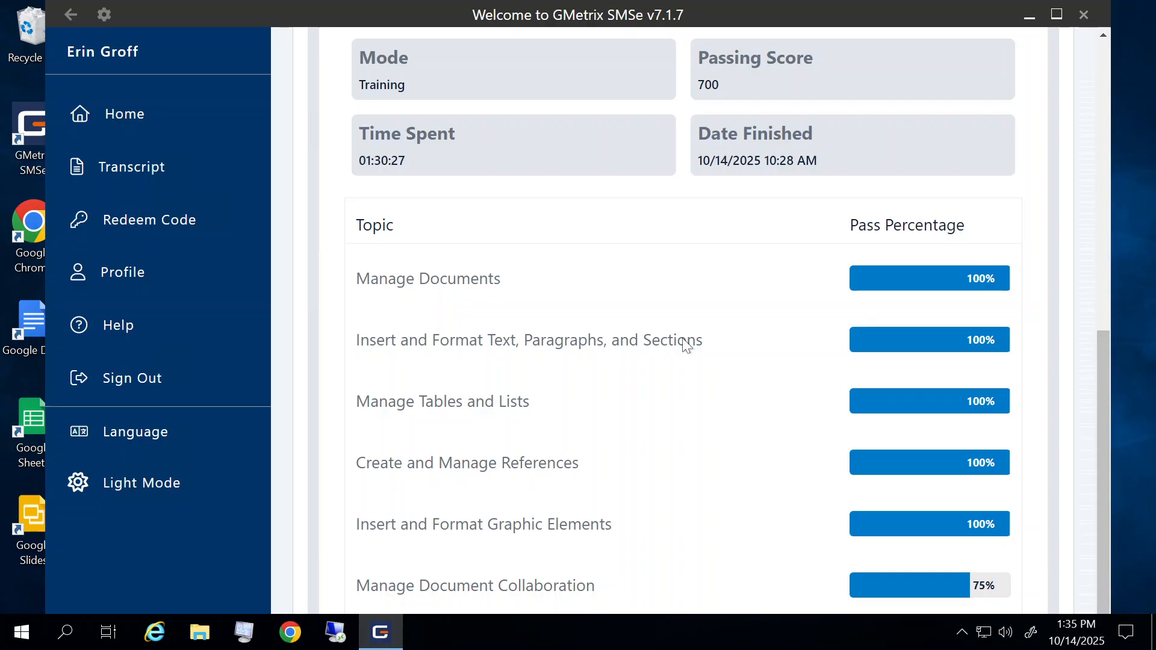
scroll(687, 344, up, 8)
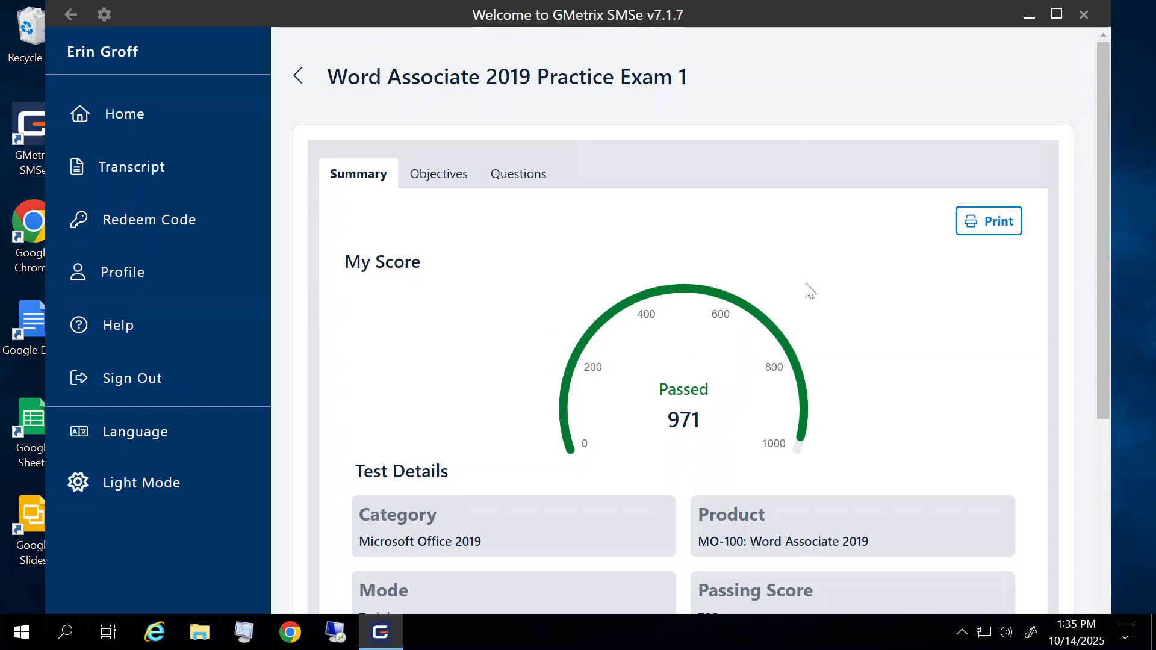
scroll(807, 284, down, 3)
scroll(807, 284, up, 2)
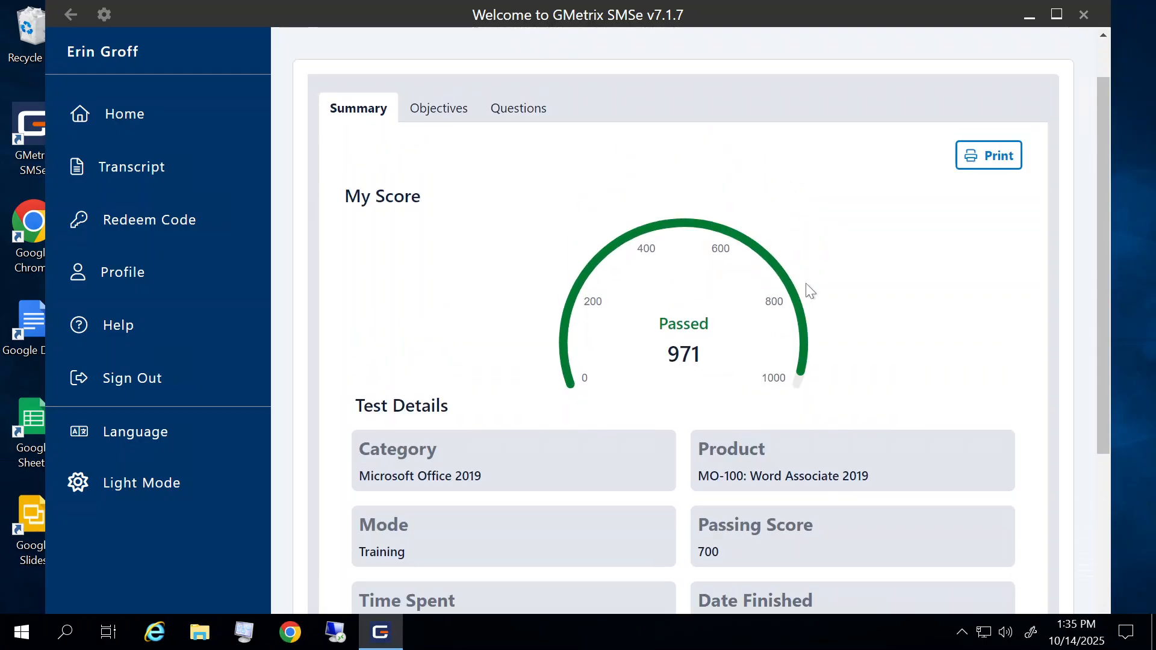
scroll(811, 291, up, 1)
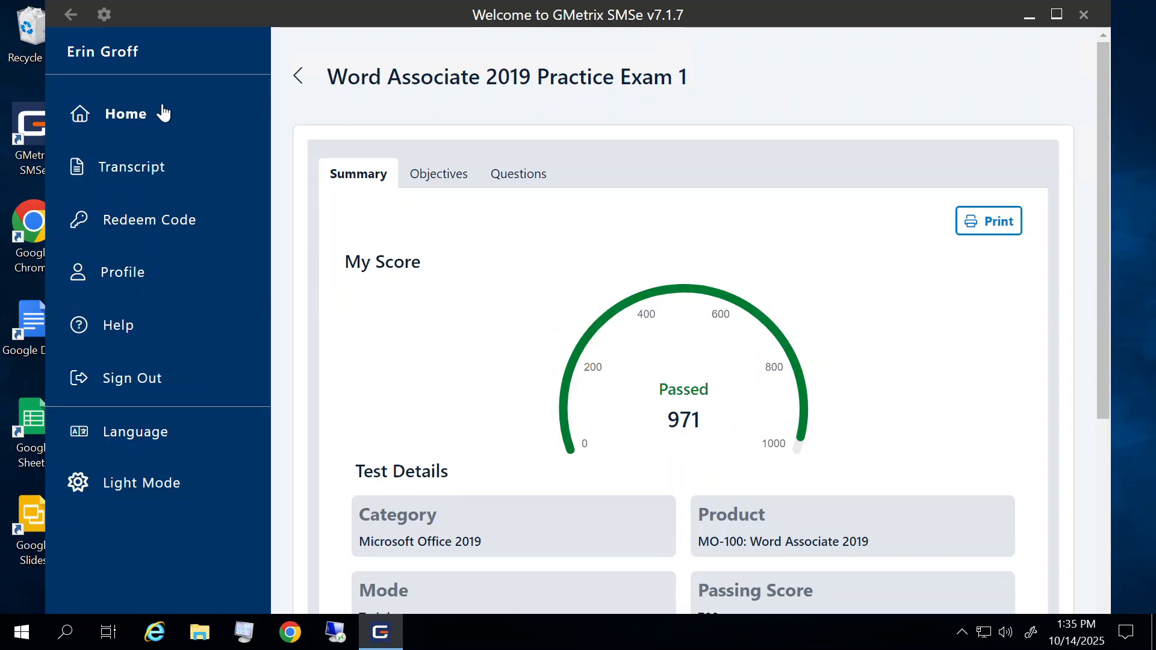
click(110, 119)
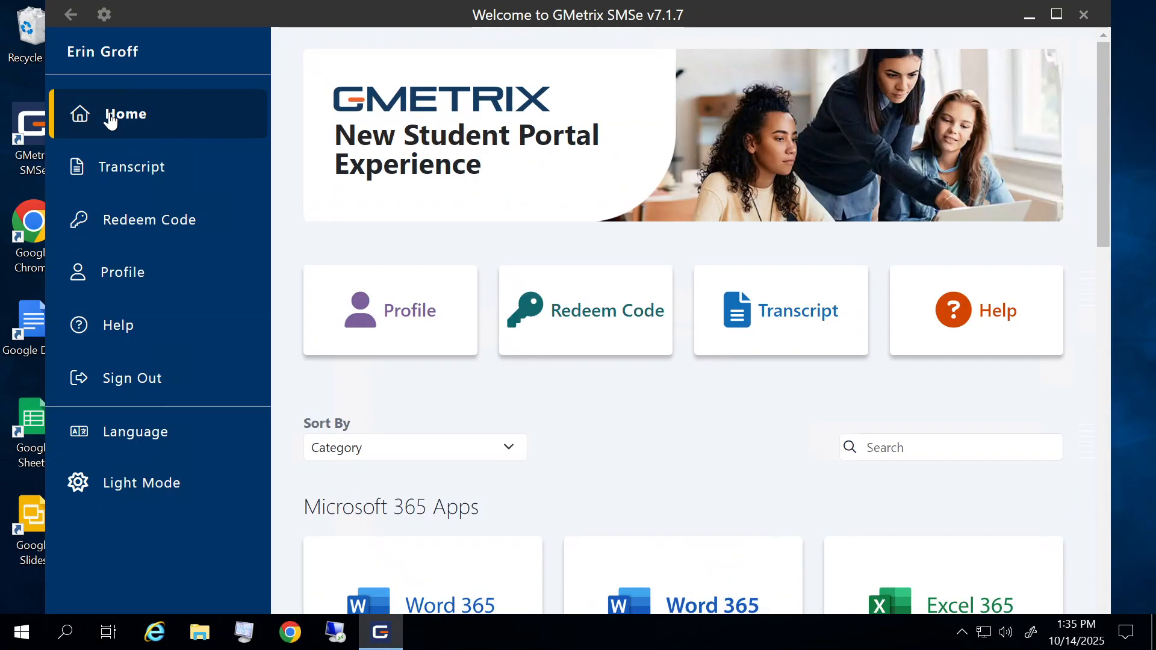